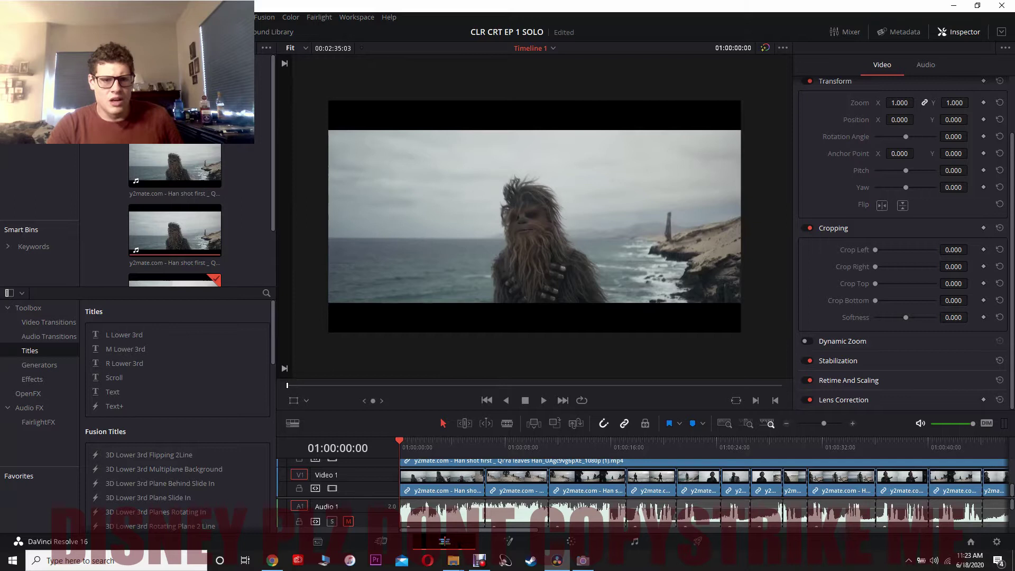
Step: Fit the whole frame back into the viewer and run the timeline forward, then back to the start
scroll(534, 216, up, 2)
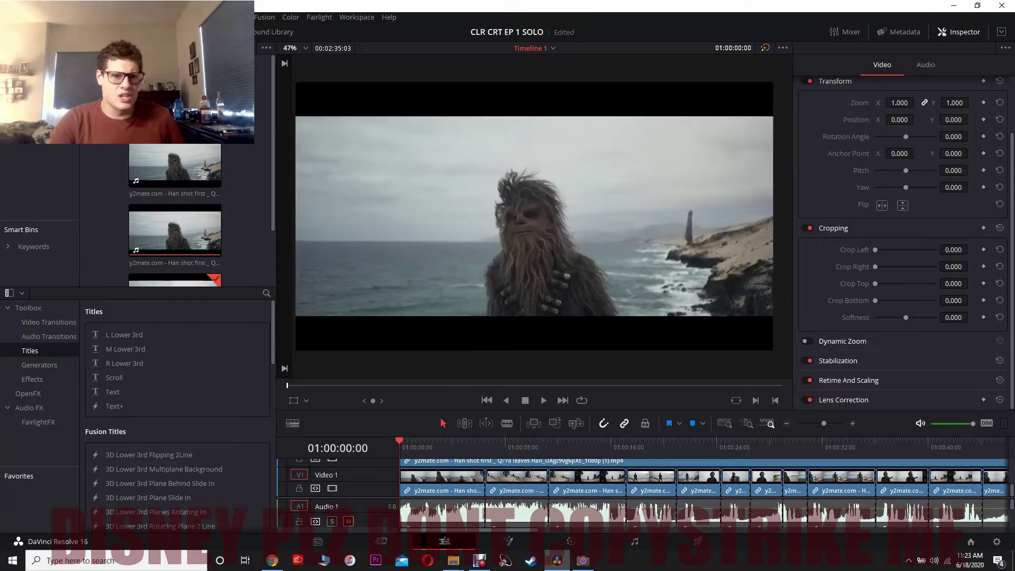
scroll(534, 216, up, 1)
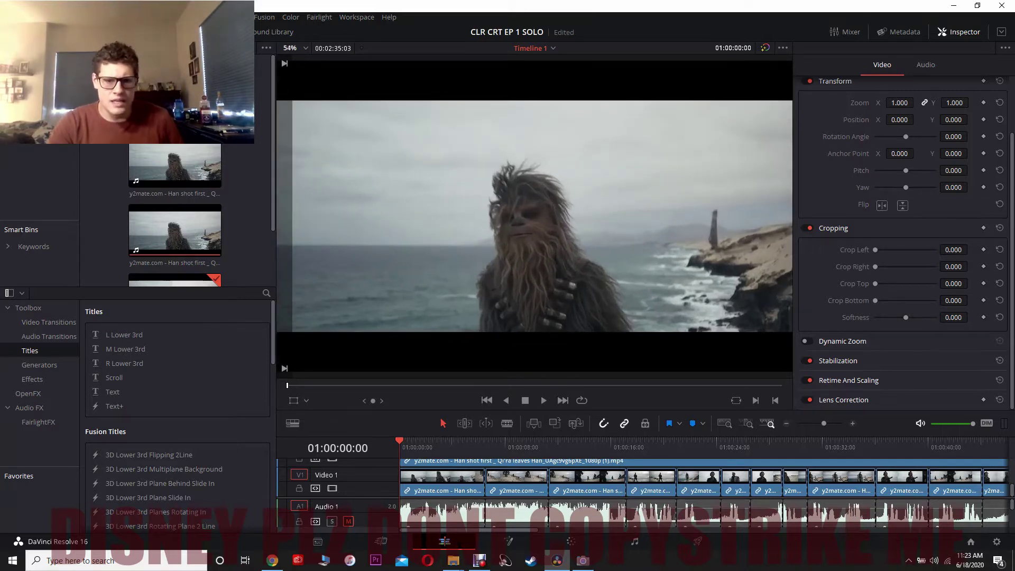
scroll(534, 215, up, 1)
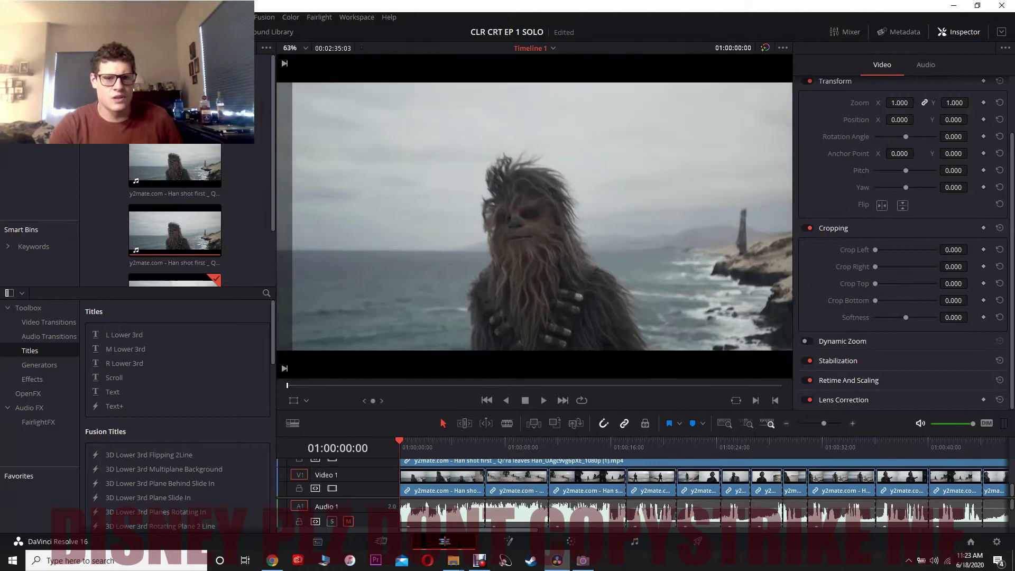
scroll(533, 216, up, 4)
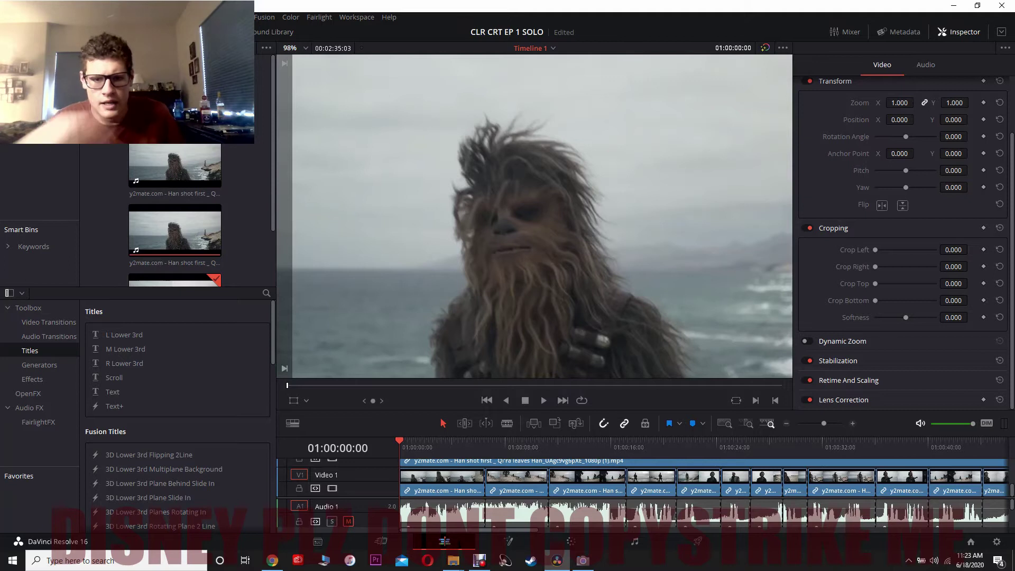
scroll(541, 216, up, 3)
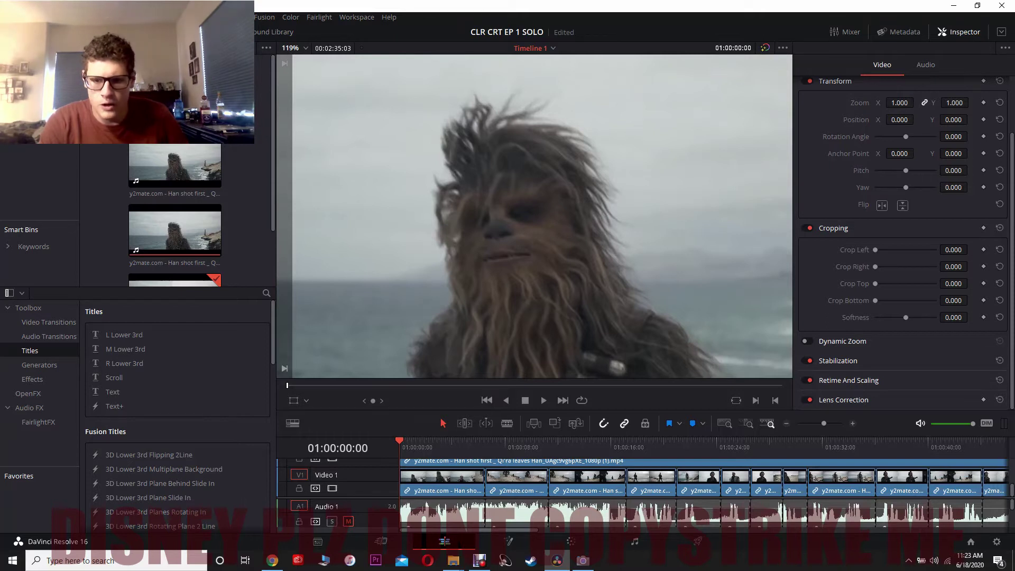
key(shift+z)
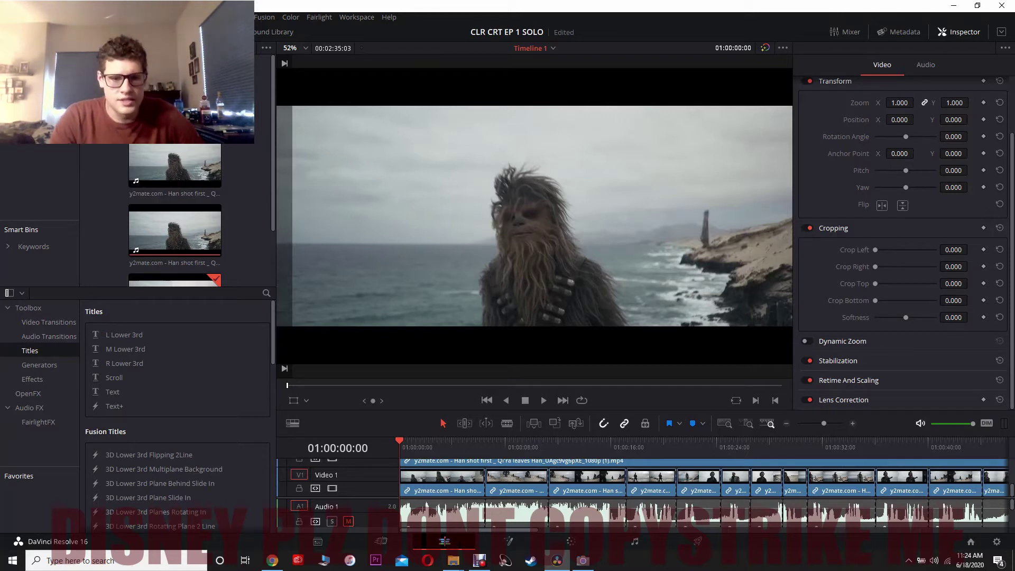
key(l)
key(l)
key(l)
key(l)
key(l)
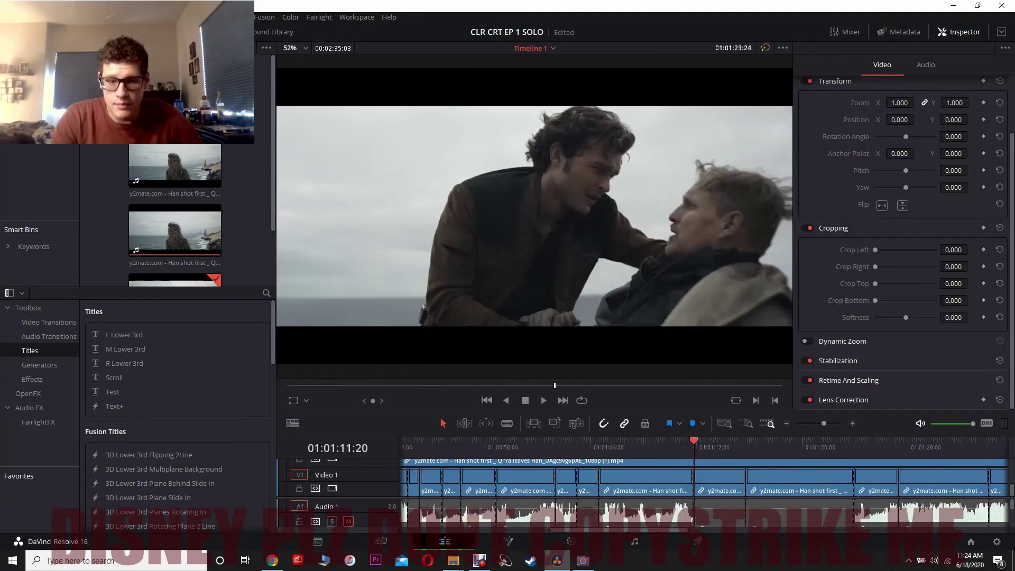
key(j)
key(j)
key(j)
key(j)
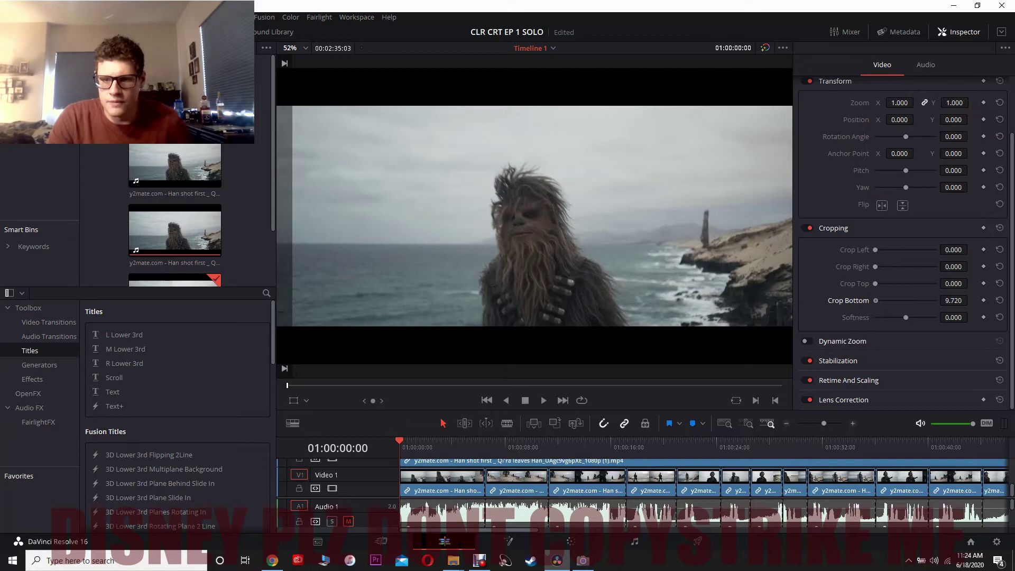
Step: Crop the top clip to Crop Bottom 319.680 and Crop Right 1017.600, playing back to compare halves
drag(953, 300, 973, 300)
drag(953, 267, 976, 266)
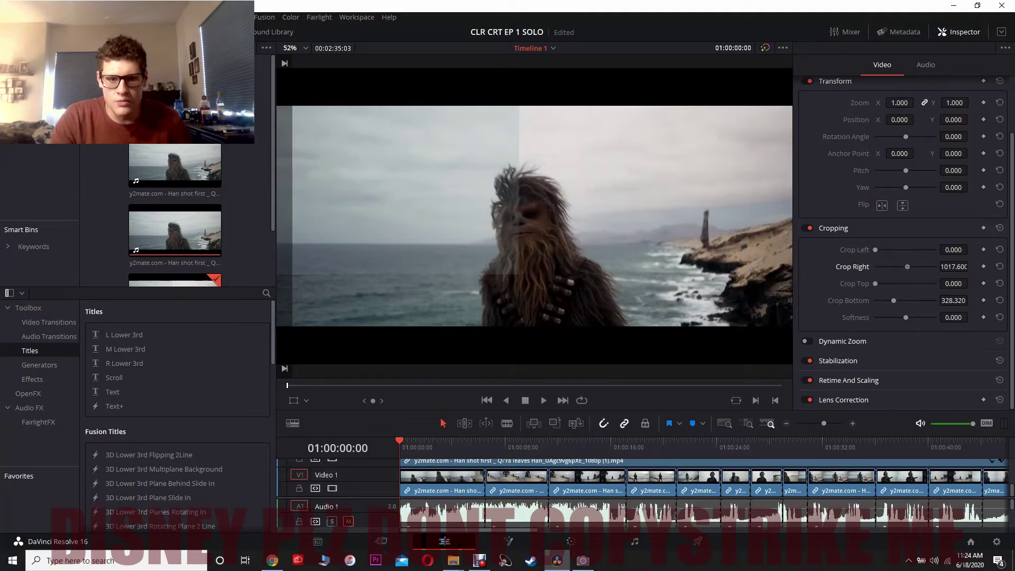
key(space)
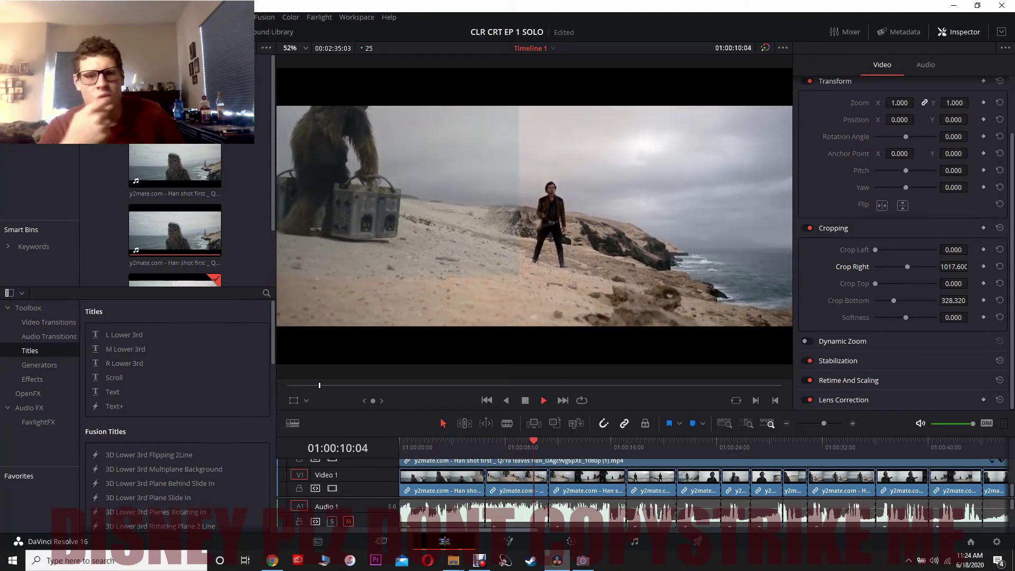
key(space)
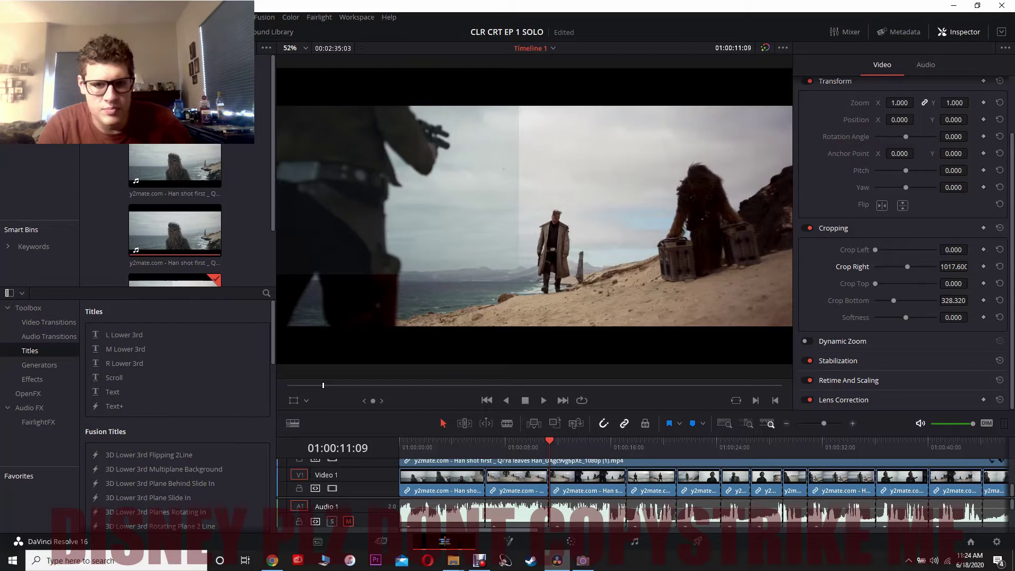
mouse_move(953, 300)
mouse_down()
mouse_move(967, 300)
mouse_move(949, 300)
mouse_up()
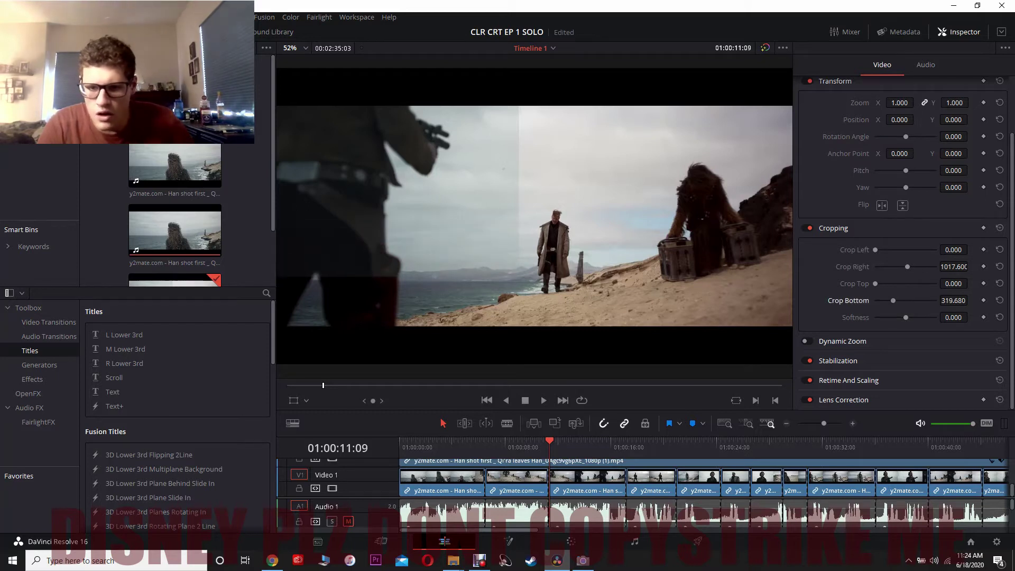
key(space)
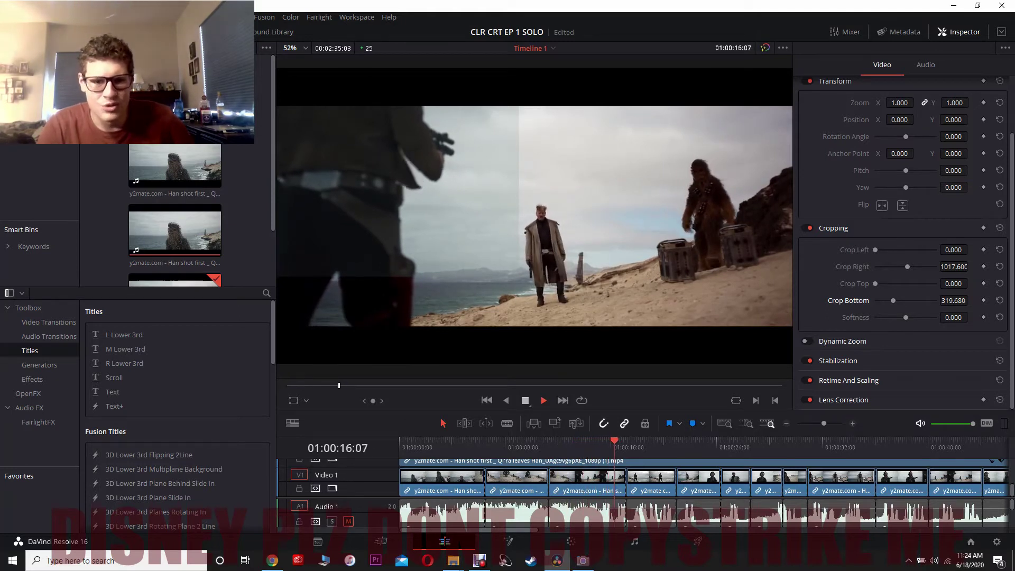
key(space)
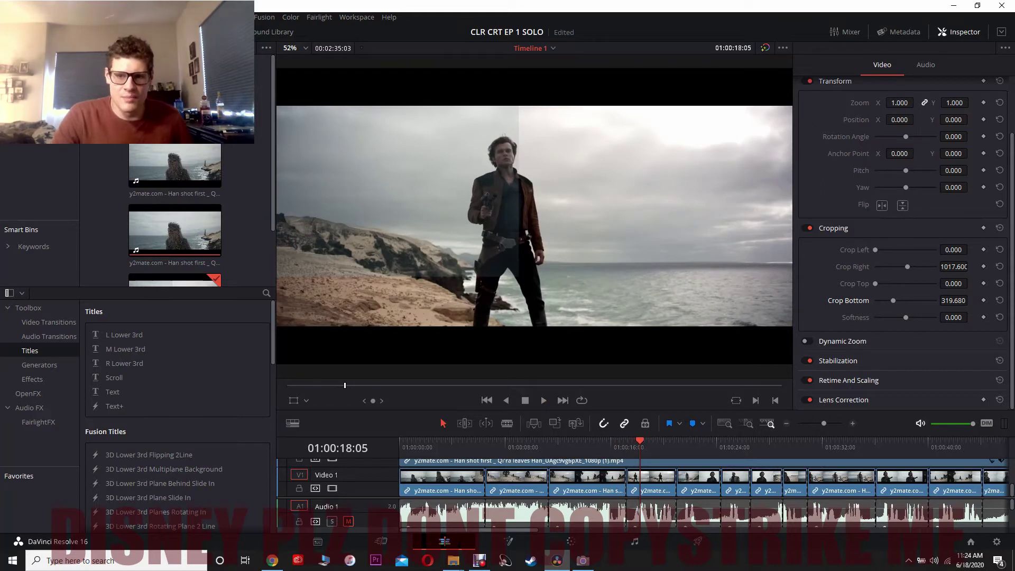
Step: Drag the top clip's Crop Right to 902.400 to reposition the split-screen divide
drag(954, 266, 935, 267)
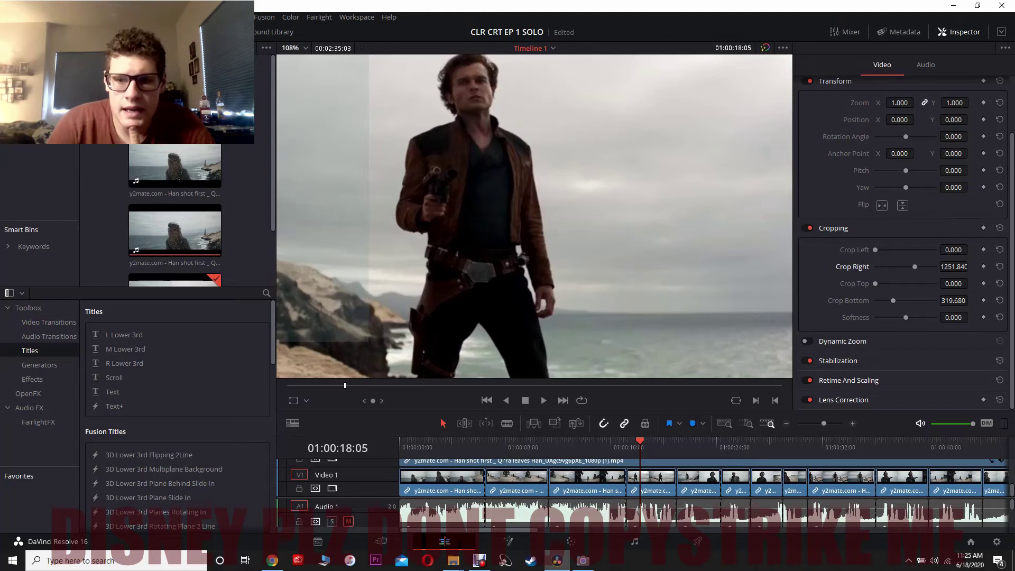
drag(953, 267, 901, 266)
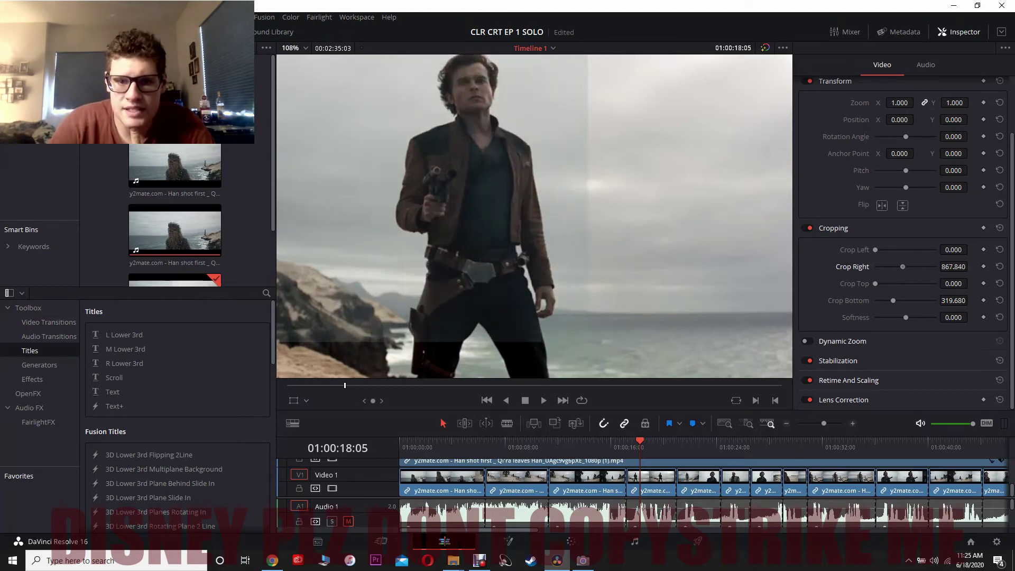
drag(953, 266, 982, 266)
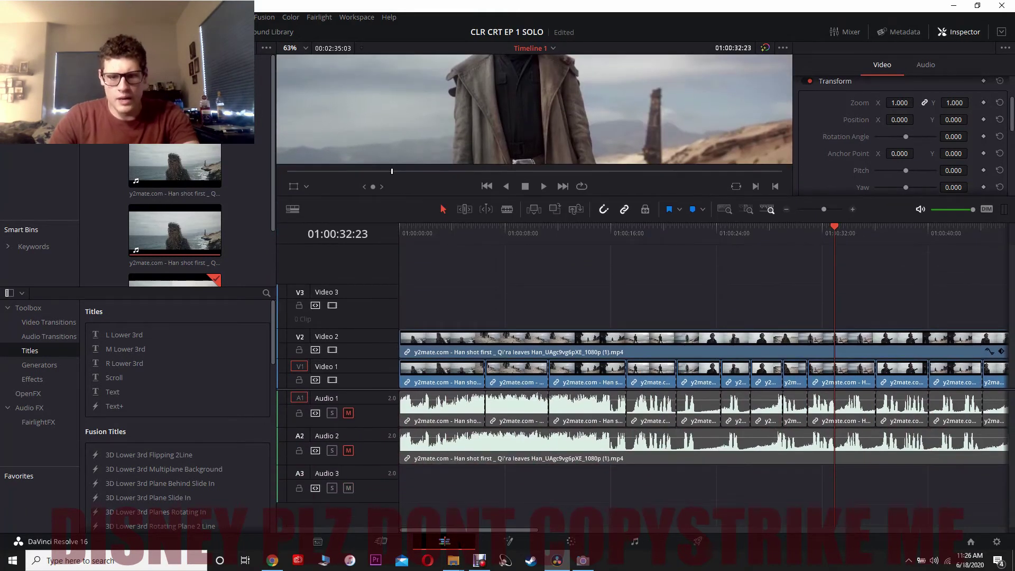
Step: On the Color page, line up clip 34's nodes 02, 03, 04 in a row with 01 above
key(shift+6)
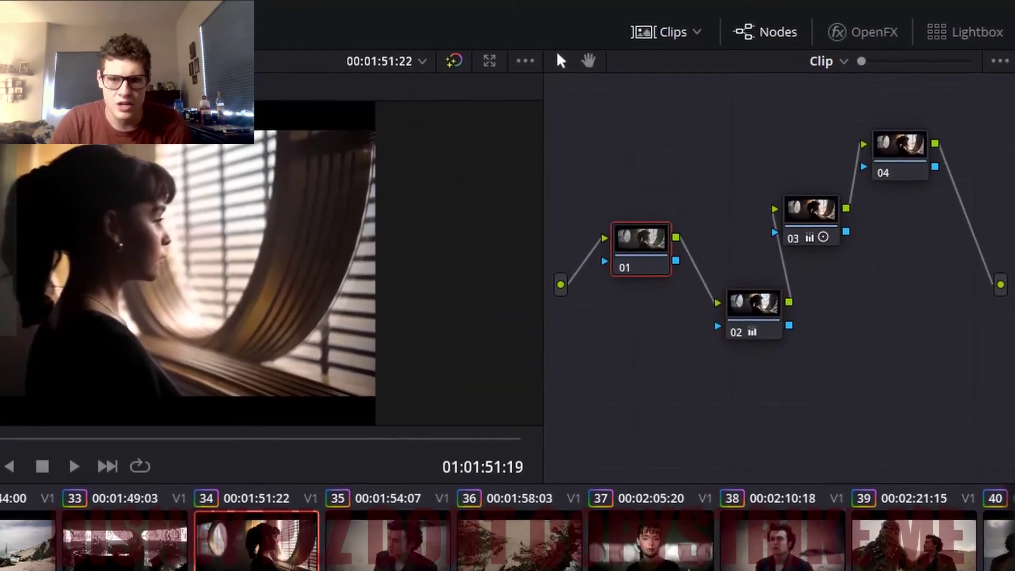
drag(641, 248, 647, 319)
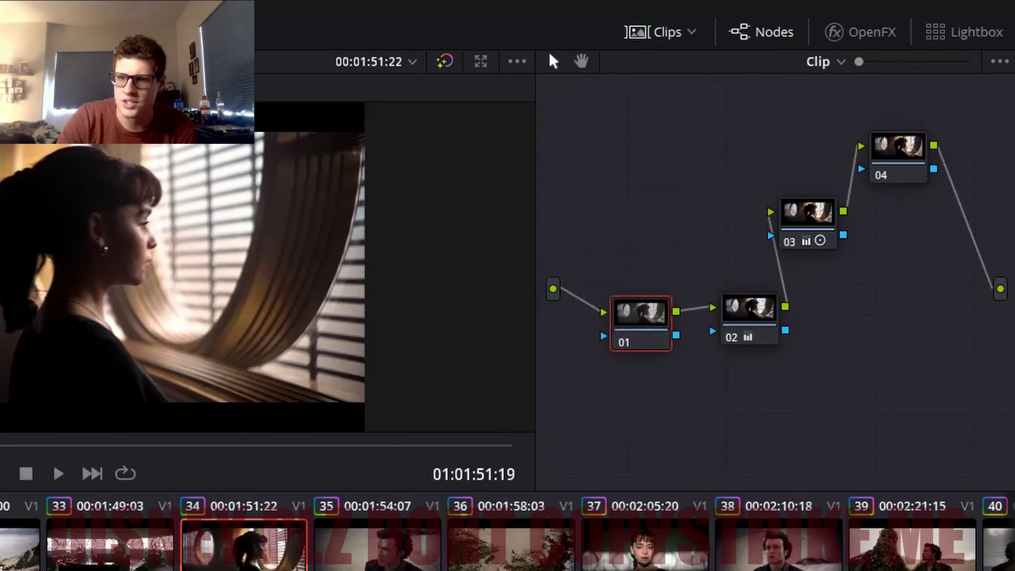
drag(807, 211, 847, 316)
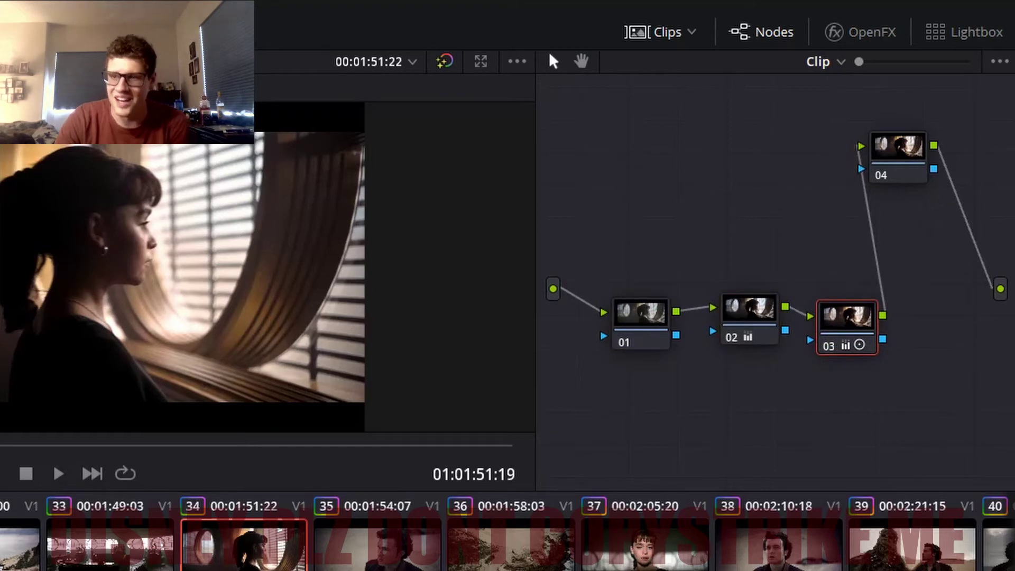
drag(897, 153, 944, 338)
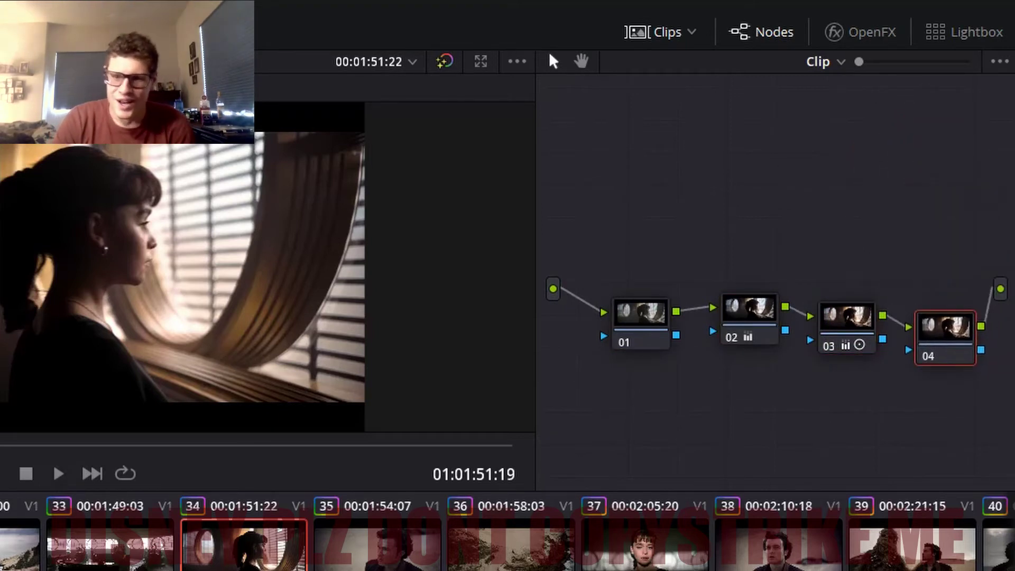
drag(640, 317, 620, 206)
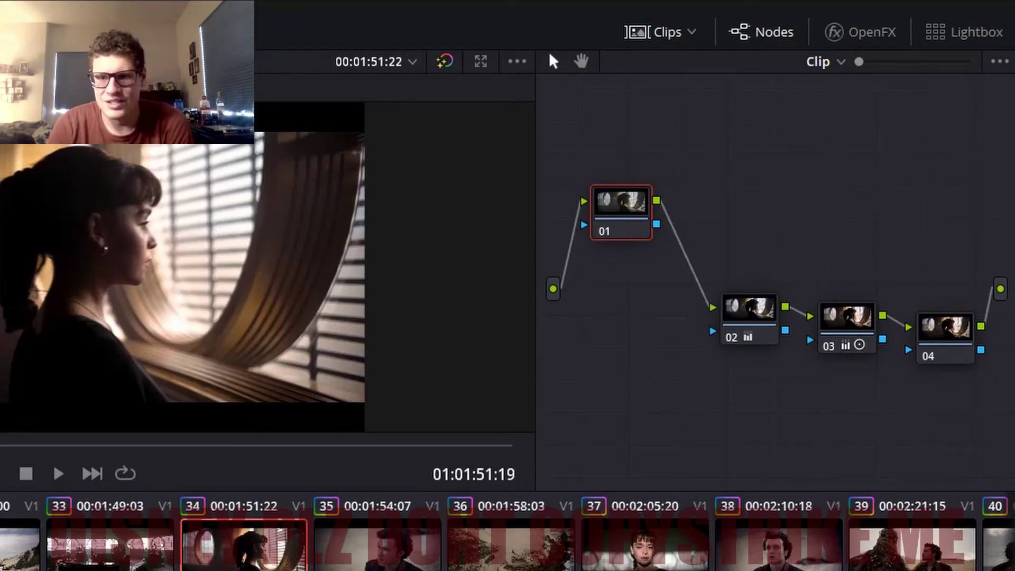
mouse_move(621, 211)
mouse_down()
mouse_move(575, 219)
mouse_move(571, 271)
mouse_move(749, 222)
mouse_move(593, 301)
mouse_move(671, 144)
mouse_move(620, 218)
mouse_up()
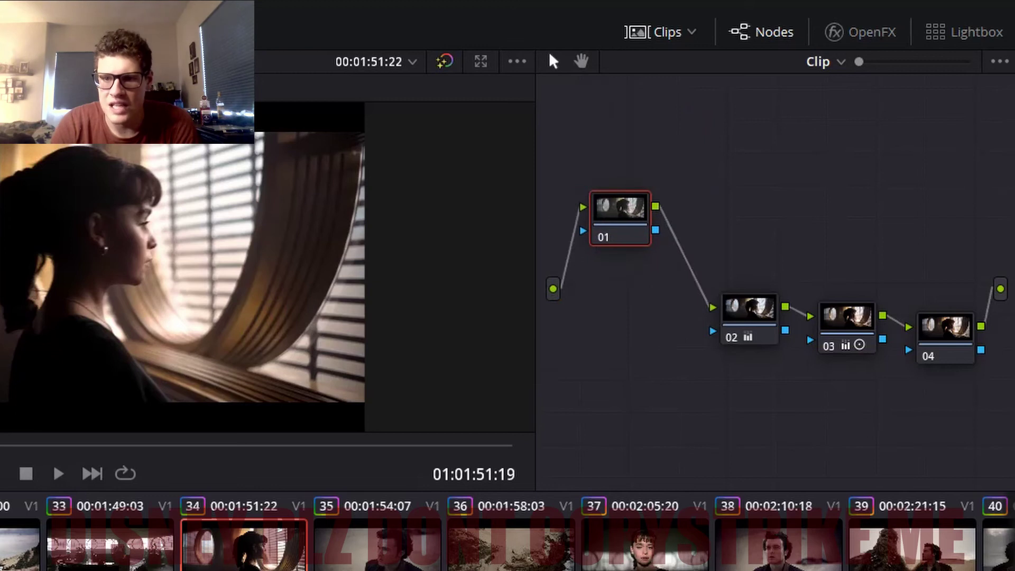
Step: Bypass nodes 01 through 04 one at a time with Ctrl+D to compare the image
drag(976, 404, 739, 296)
right_click(738, 311)
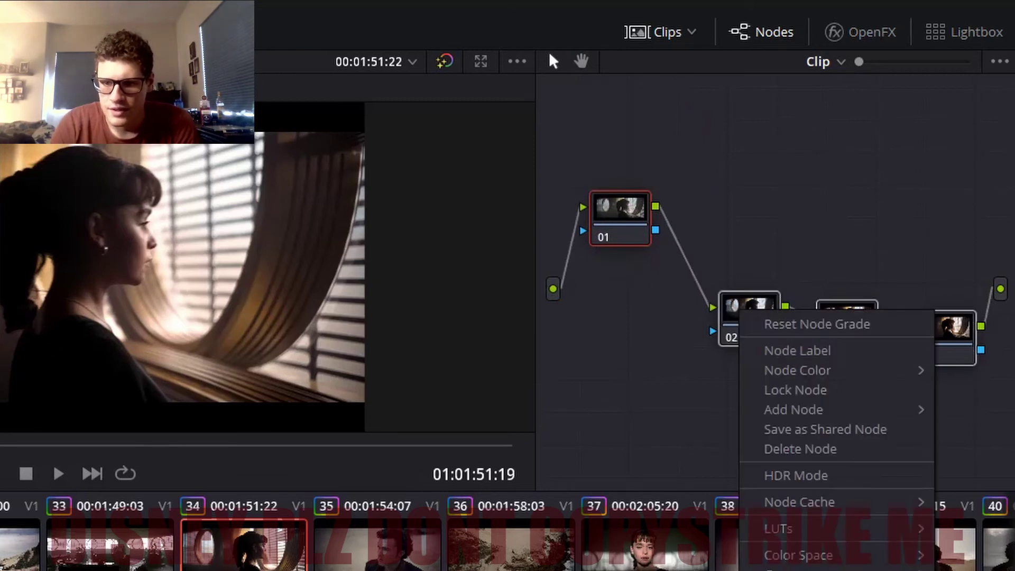
key(Escape)
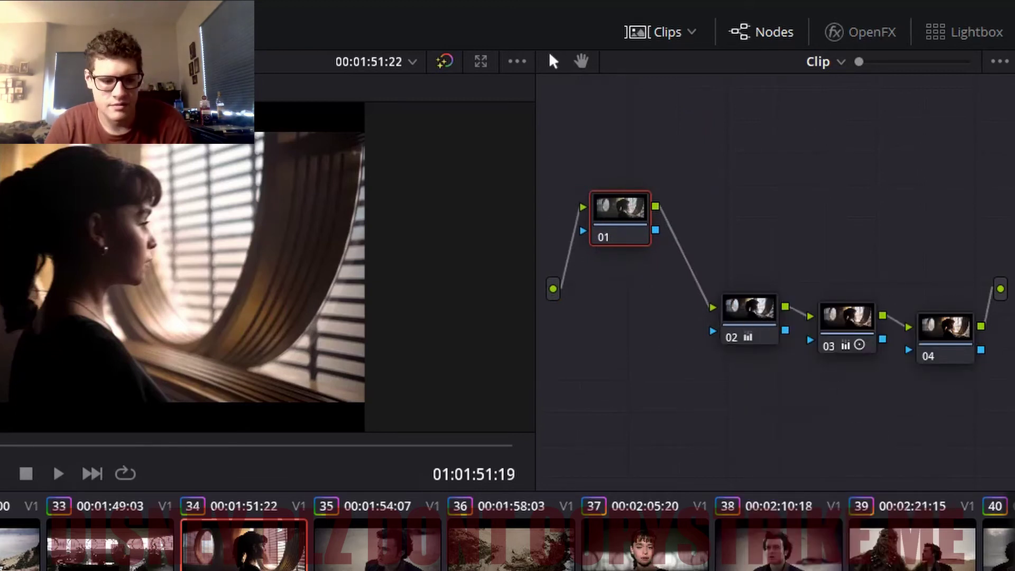
key(ctrl+d)
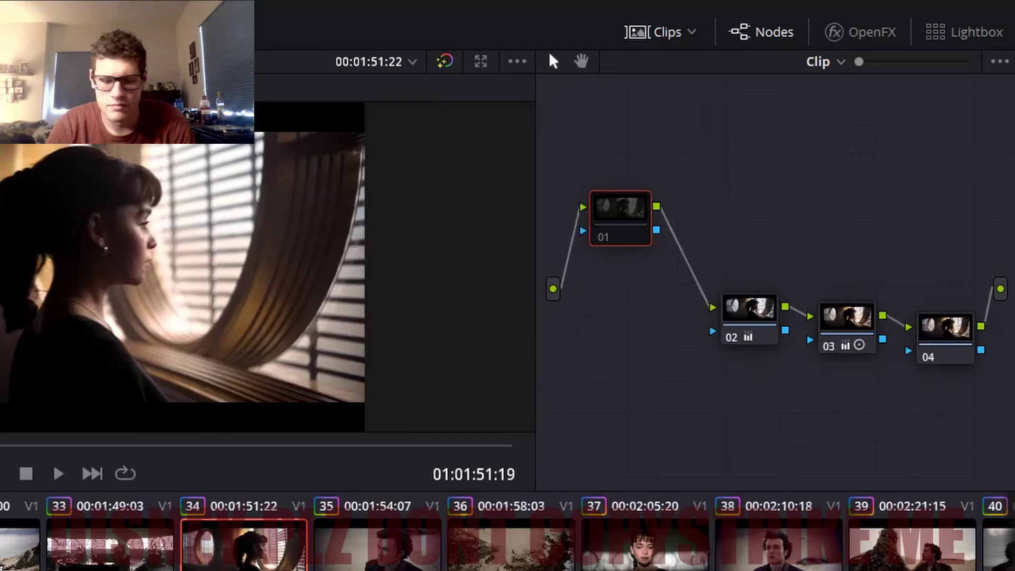
key(ctrl+d)
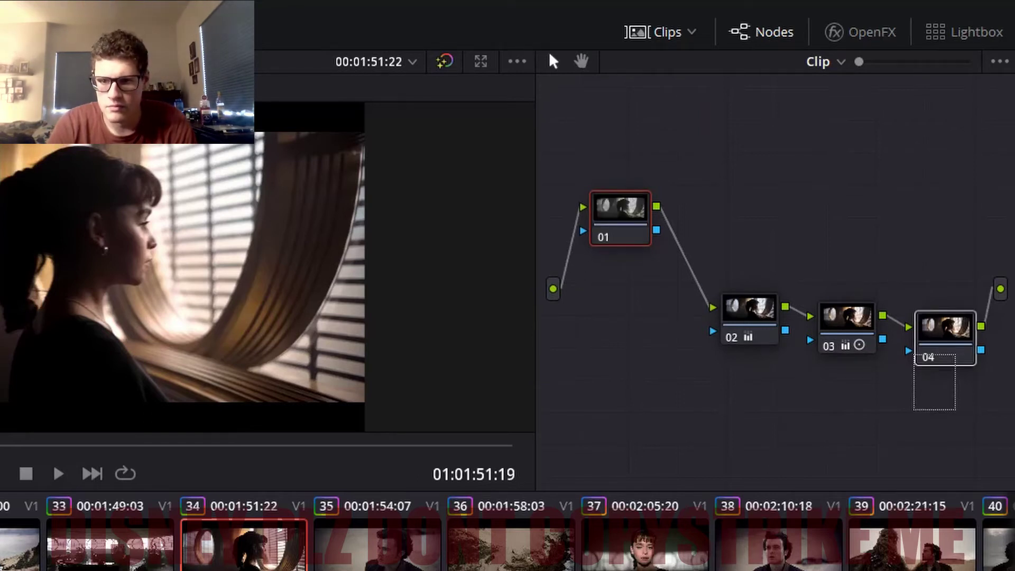
key(shift+apostrophe)
key(ctrl+d)
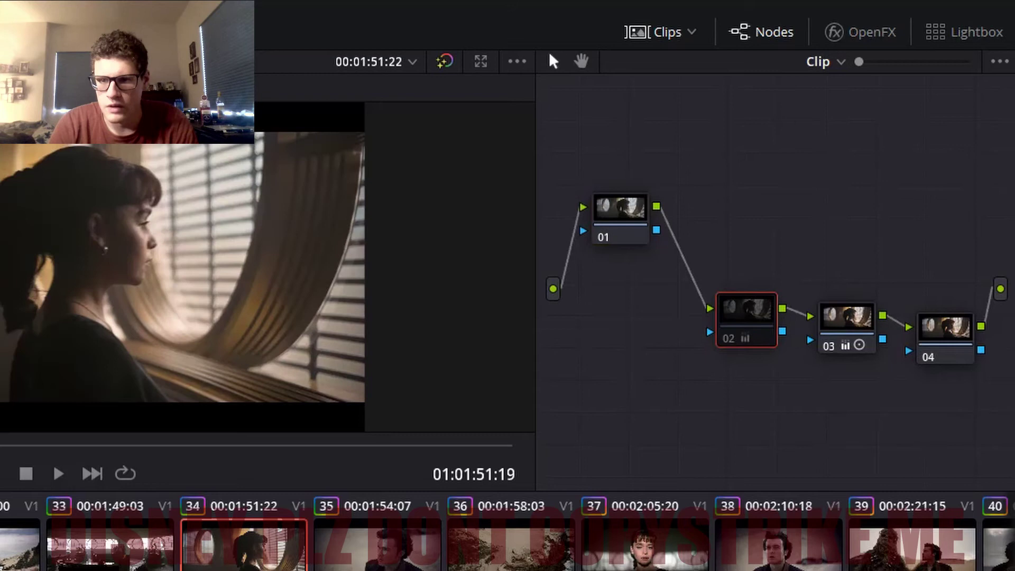
key(shift+apostrophe)
key(ctrl+d)
key(shift+apostrophe)
key(ctrl+d)
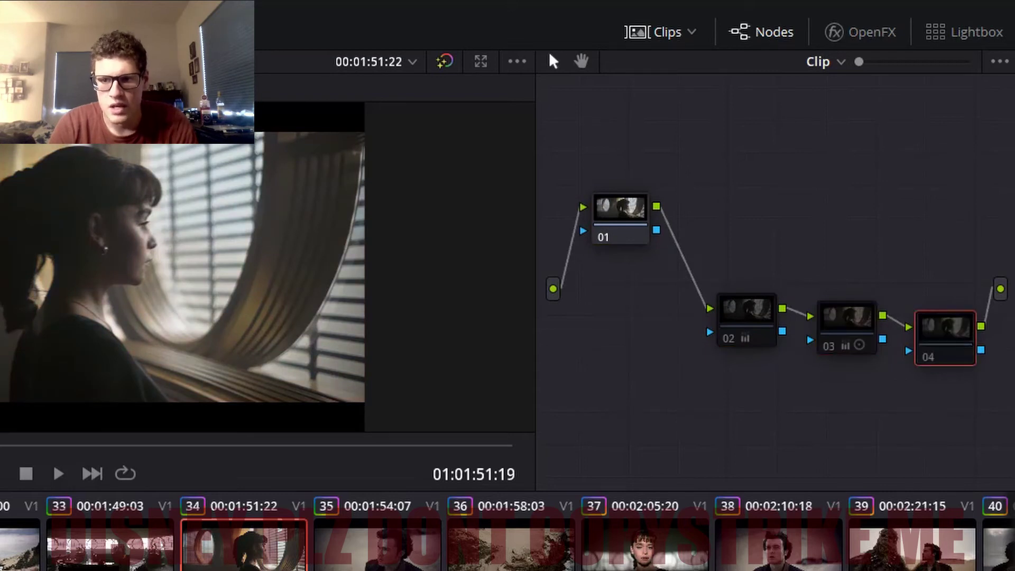
Step: Re-enable nodes 02–04 together and raise nodes 01 and 02 side by side
drag(973, 409, 740, 296)
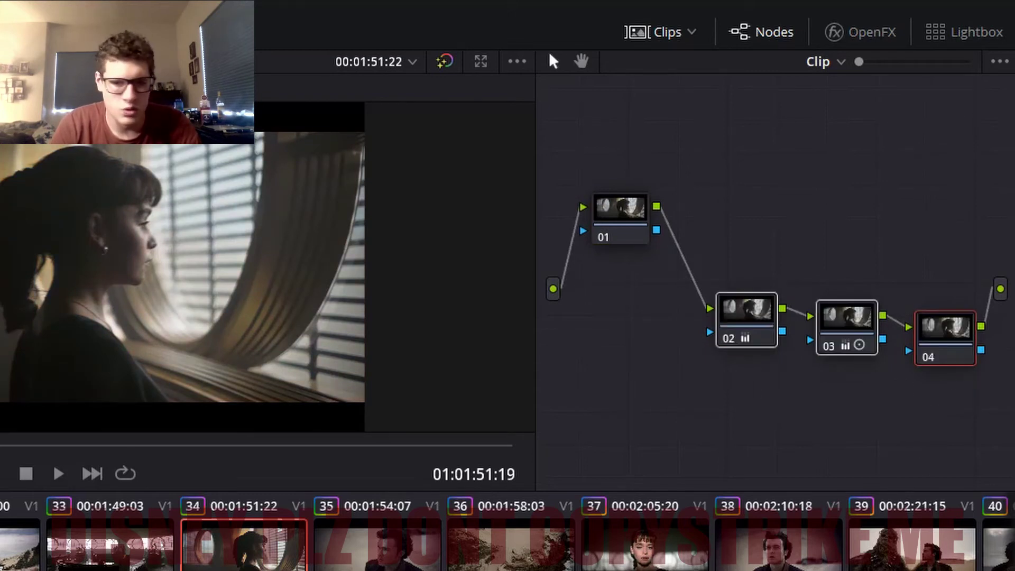
key(ctrl+d)
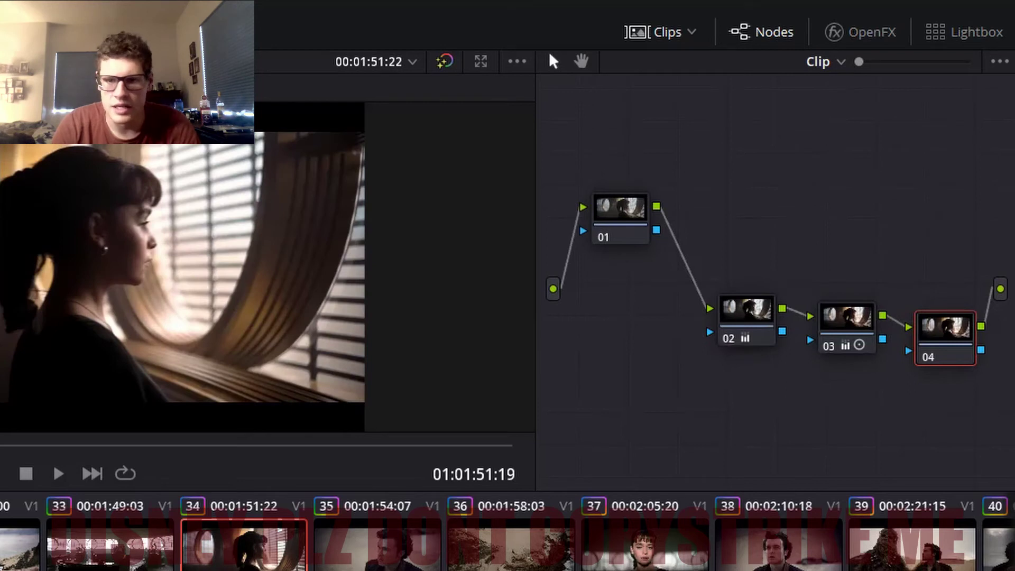
drag(619, 211, 584, 194)
drag(746, 314, 727, 190)
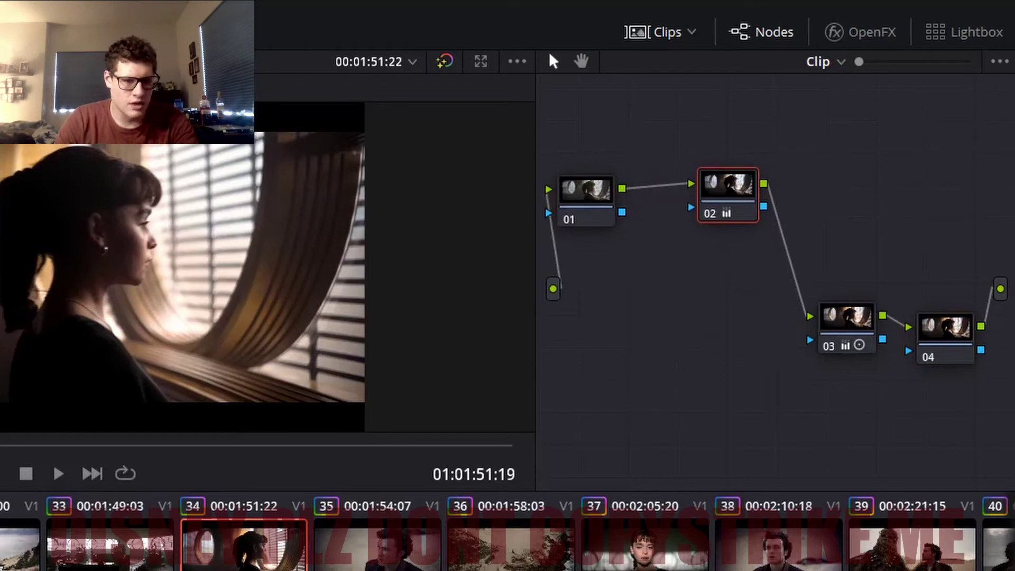
Step: Reset node 02's grade, set Lift -0.03 and Gain 1.18/1.22/1.16/1.16, then move it beside node 03
right_click(720, 197)
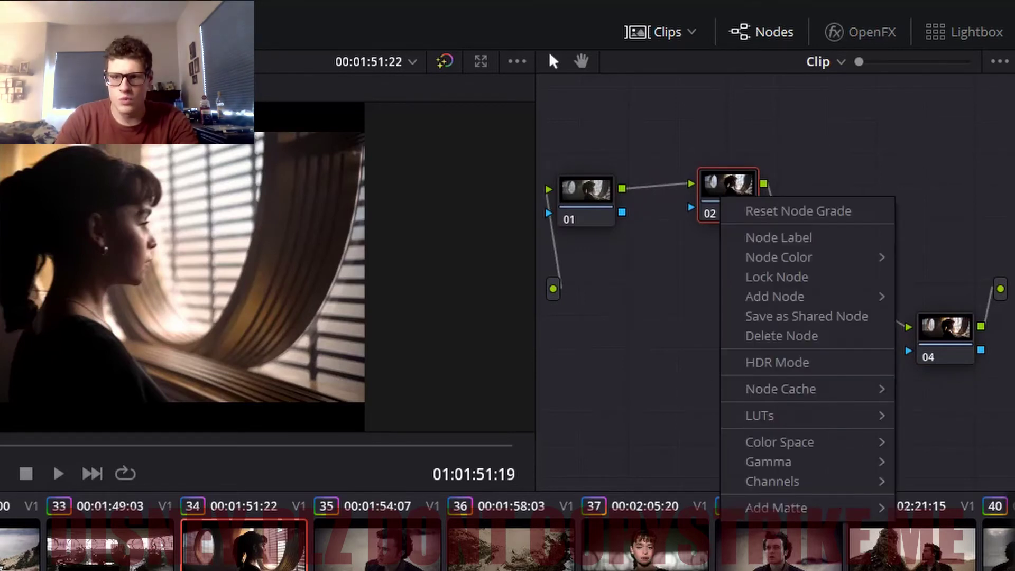
click(798, 211)
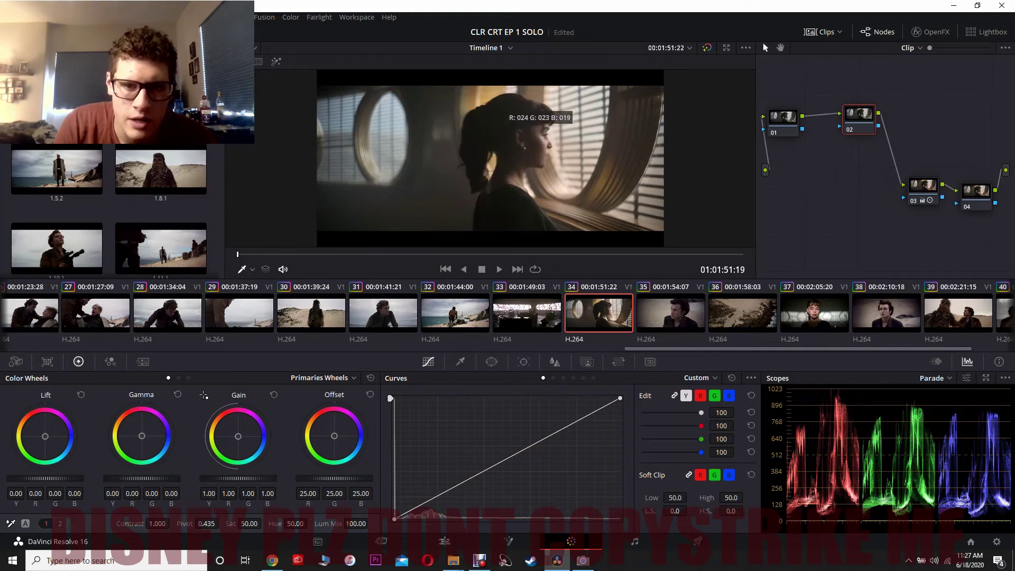
drag(45, 478, 34, 479)
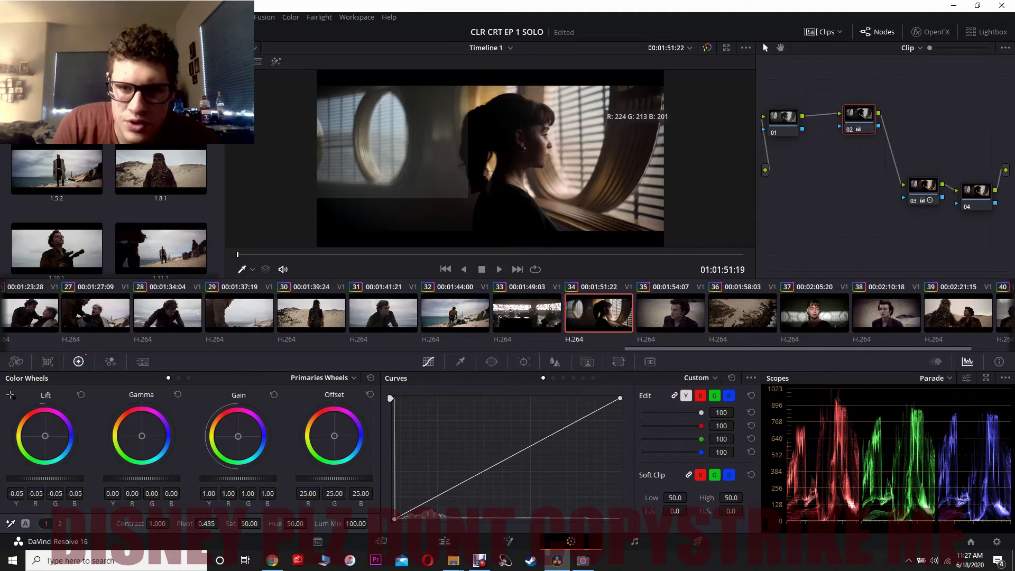
drag(238, 477, 254, 477)
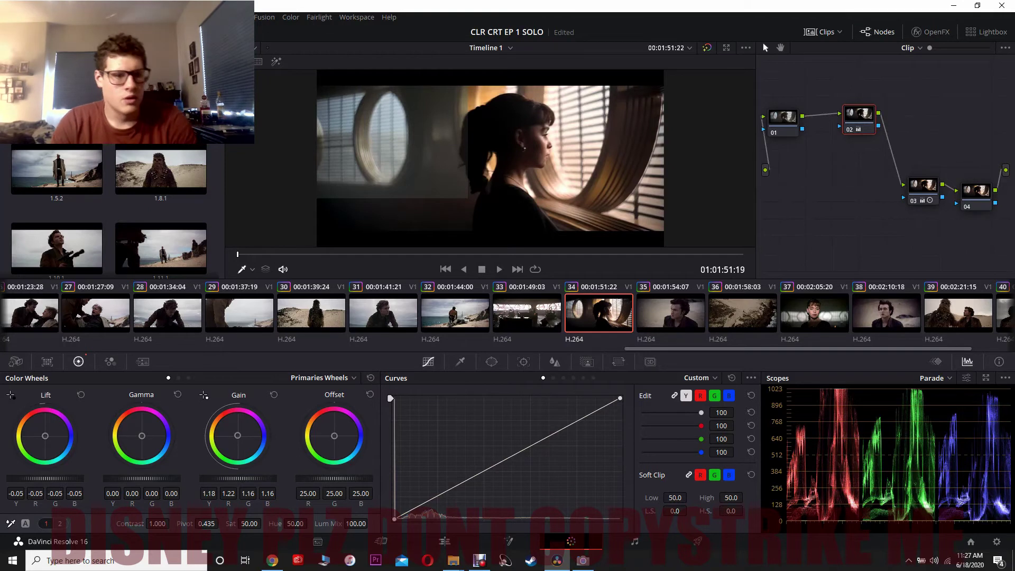
drag(45, 478, 43, 477)
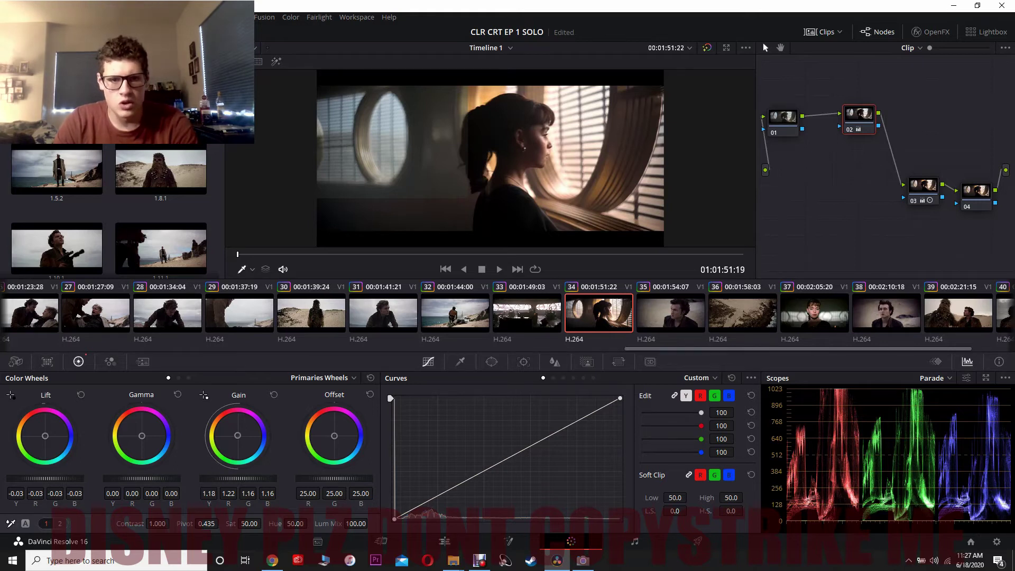
scroll(489, 158, up, 5)
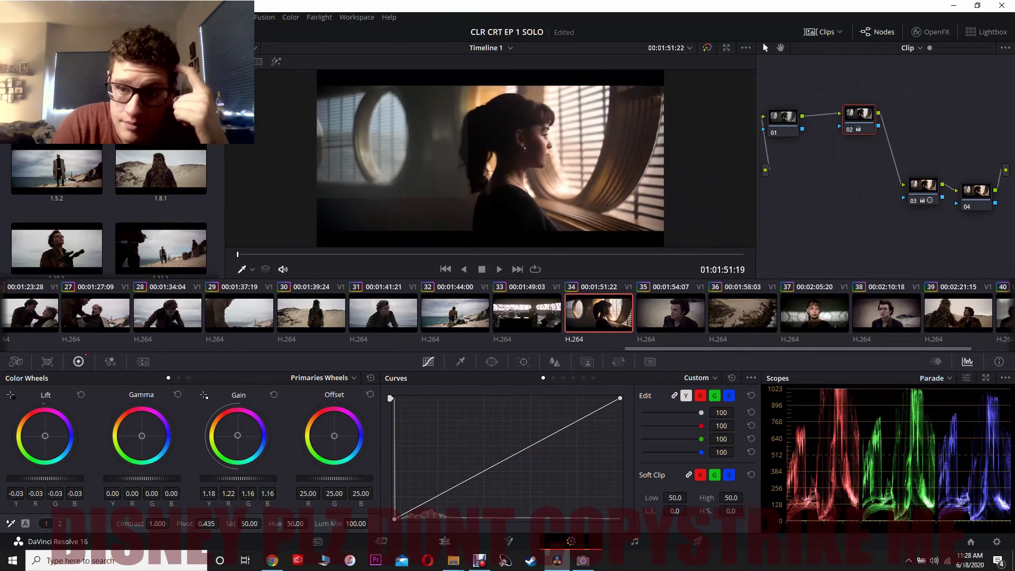
drag(859, 117, 825, 177)
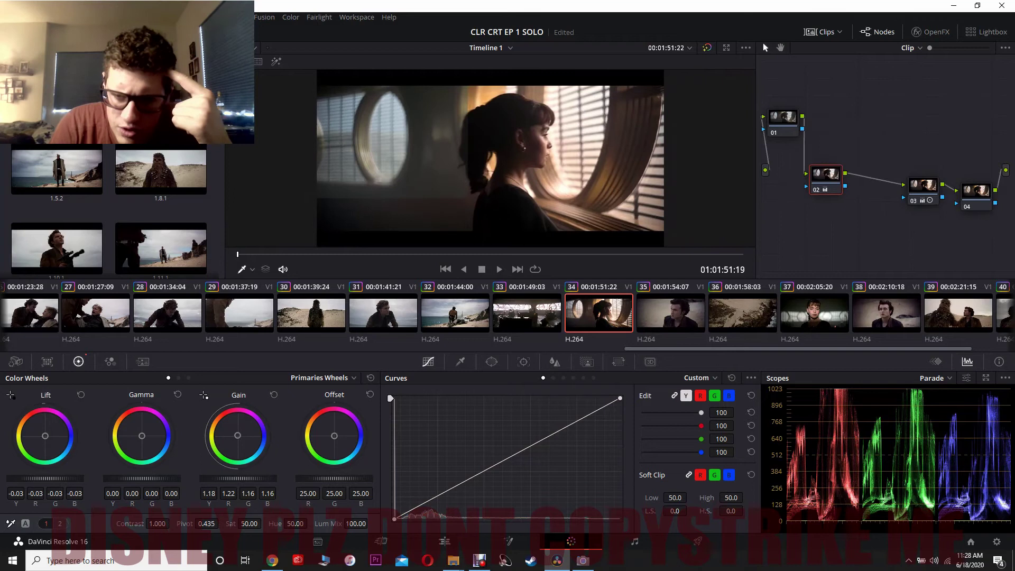
Step: Set node 03's saturation to 60
click(922, 186)
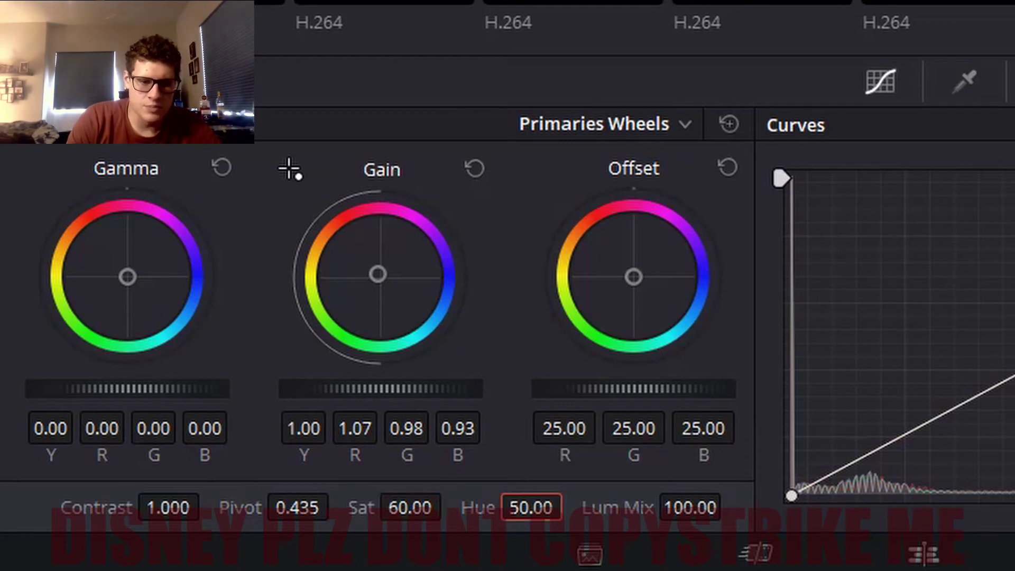
drag(410, 507, 450, 505)
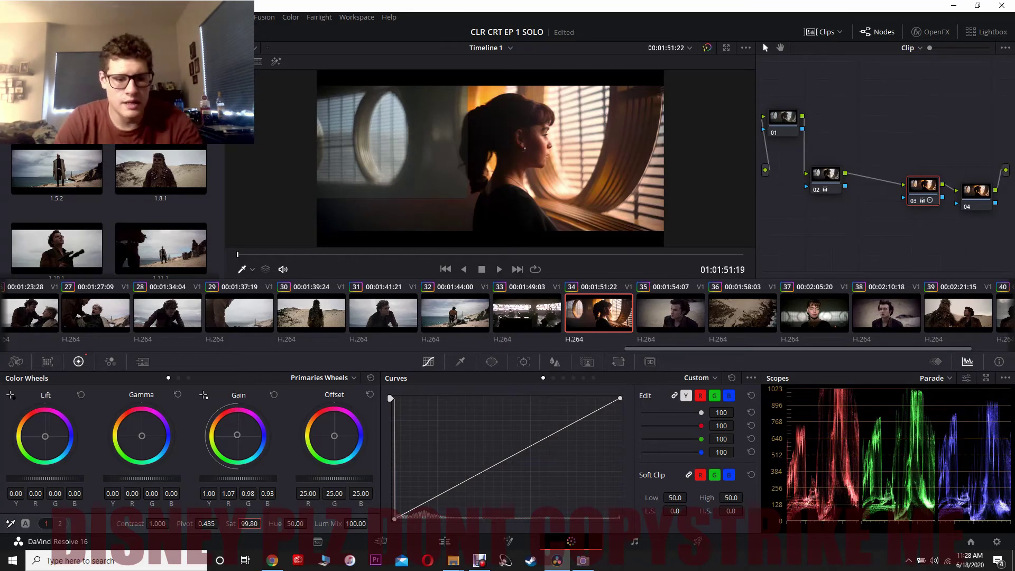
text(60)
key(Return)
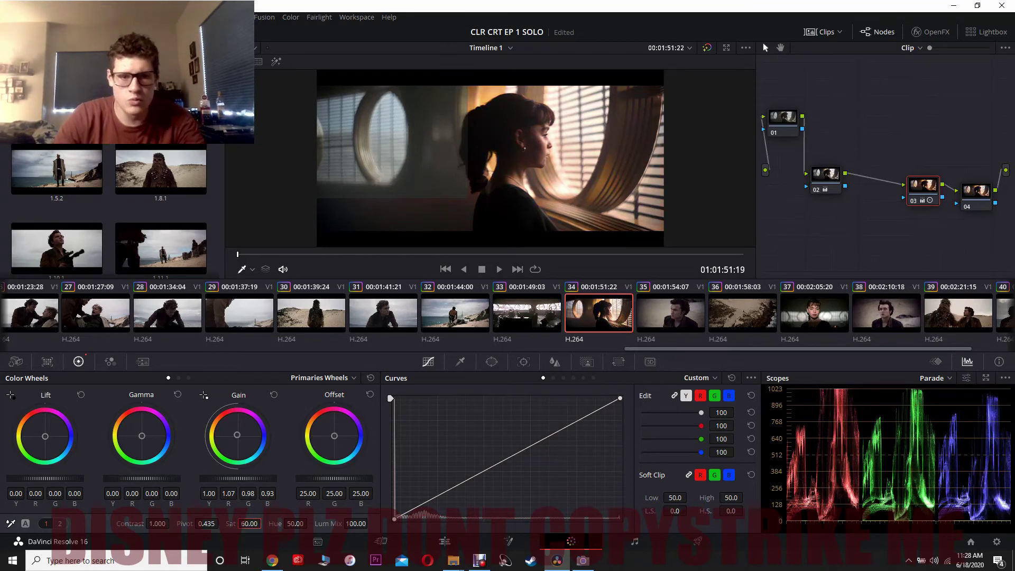
Step: Play back the grade, then lower node 02's Lift to about -0.04
key(space)
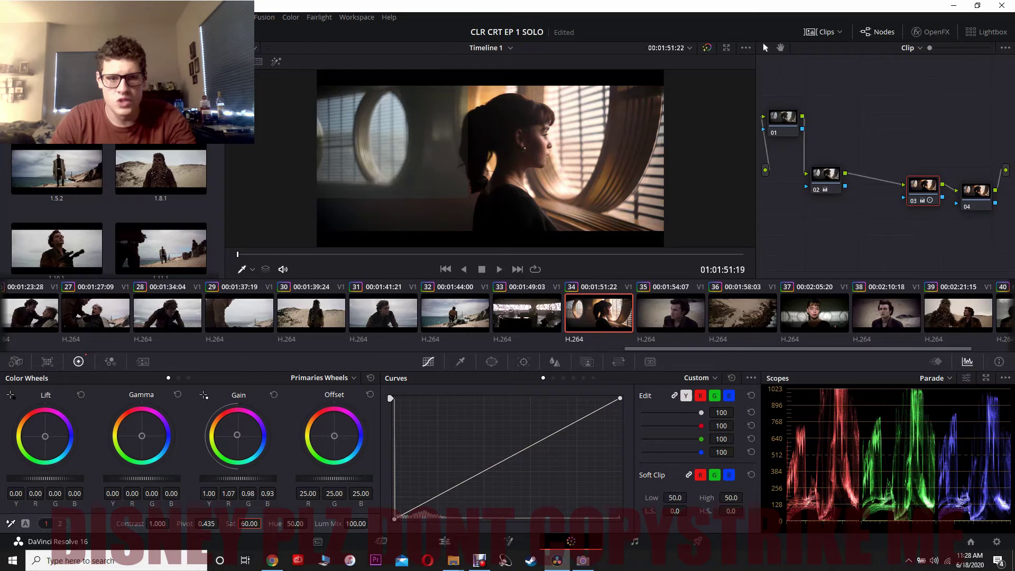
key(j)
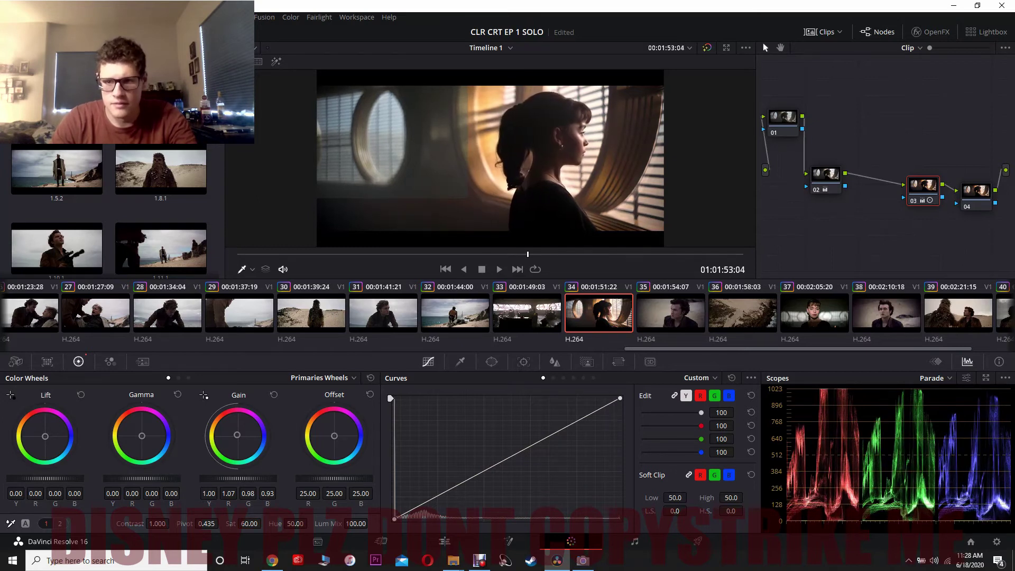
key(ctrl+z)
key(ctrl+z)
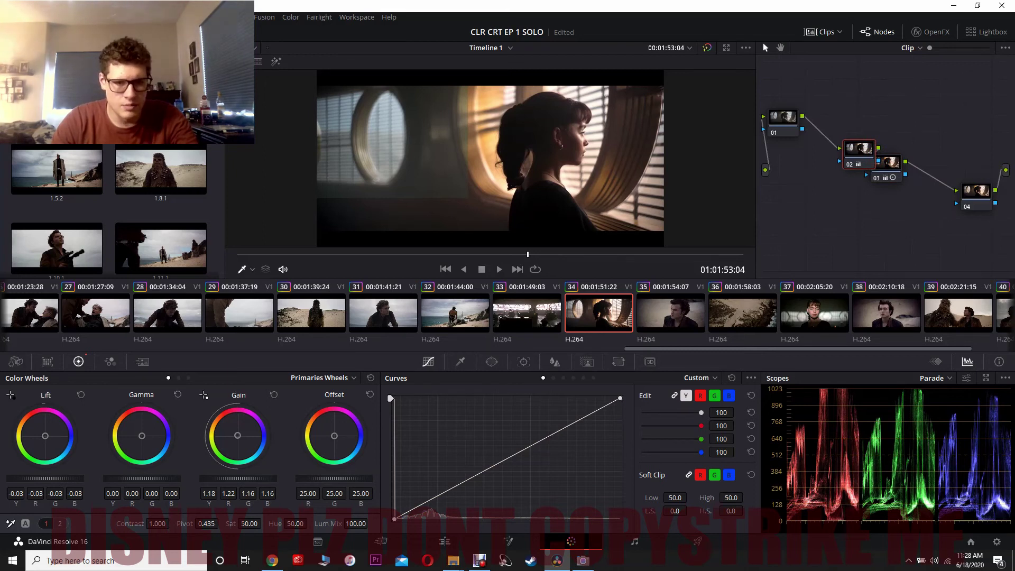
drag(45, 479, 37, 478)
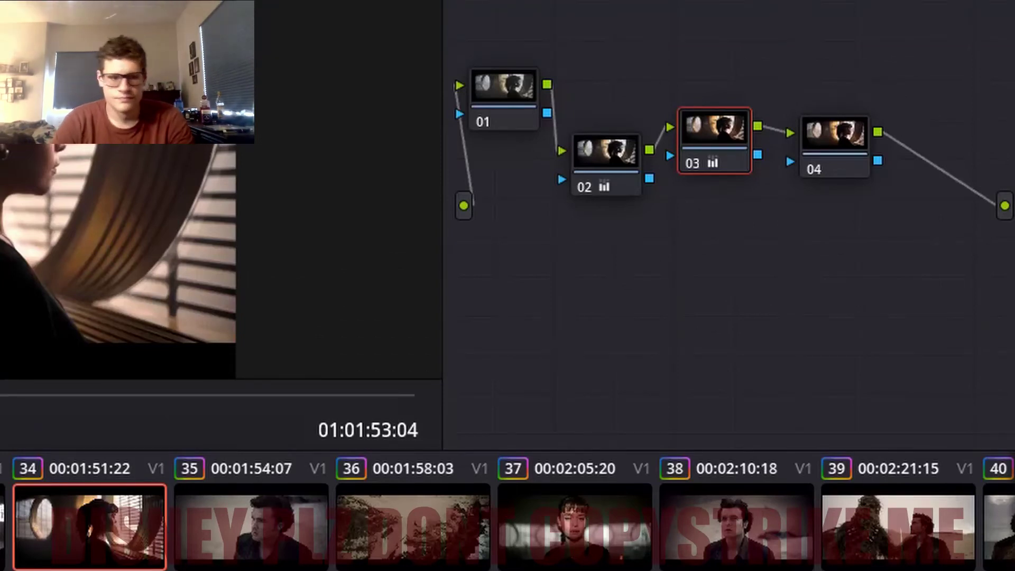
Step: Align node 04, shift its midtones slightly toward red, then switch to clip 37
drag(834, 143, 840, 112)
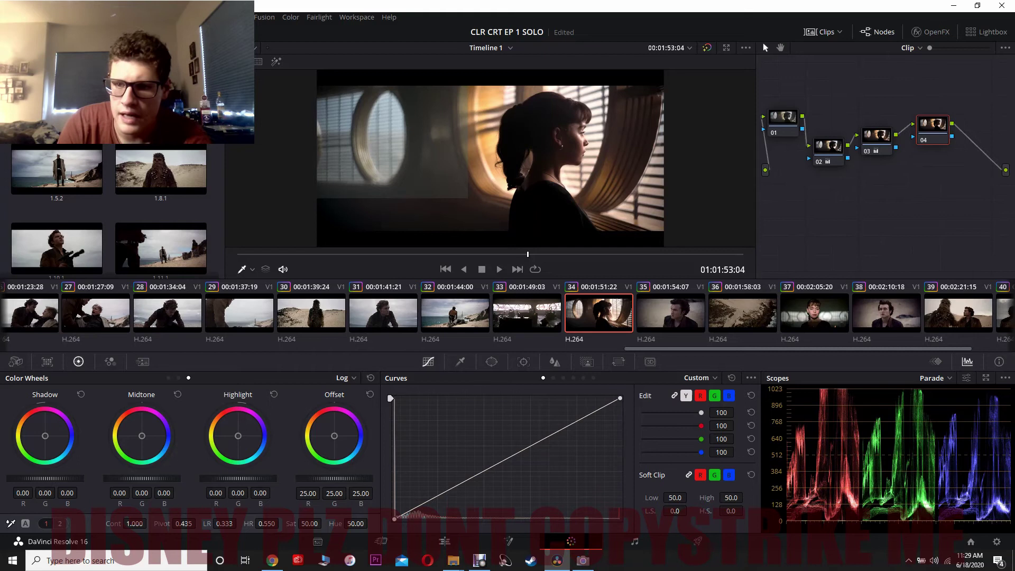
mouse_move(933, 124)
mouse_down()
mouse_move(926, 143)
mouse_move(942, 133)
mouse_up()
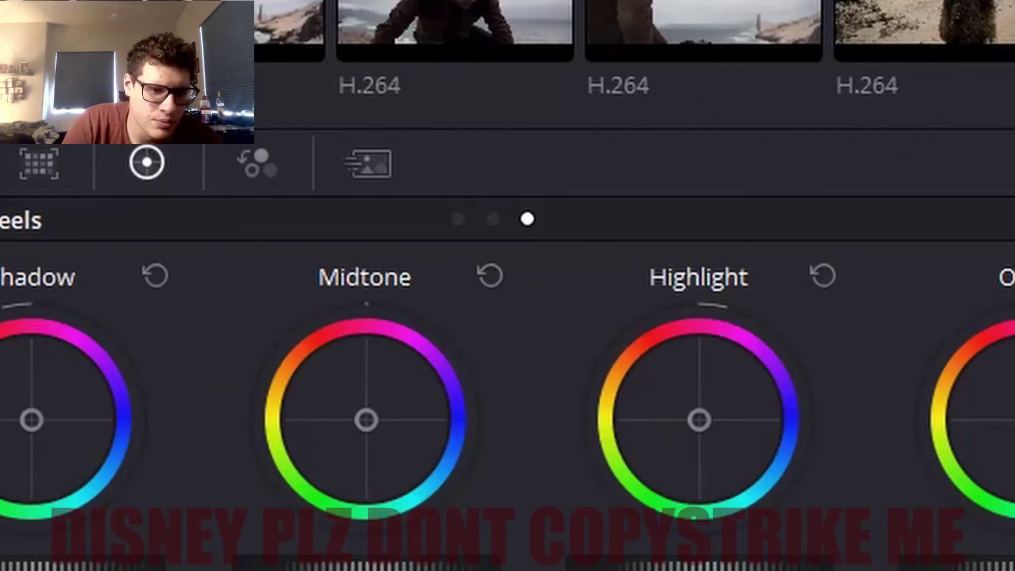
drag(366, 420, 362, 412)
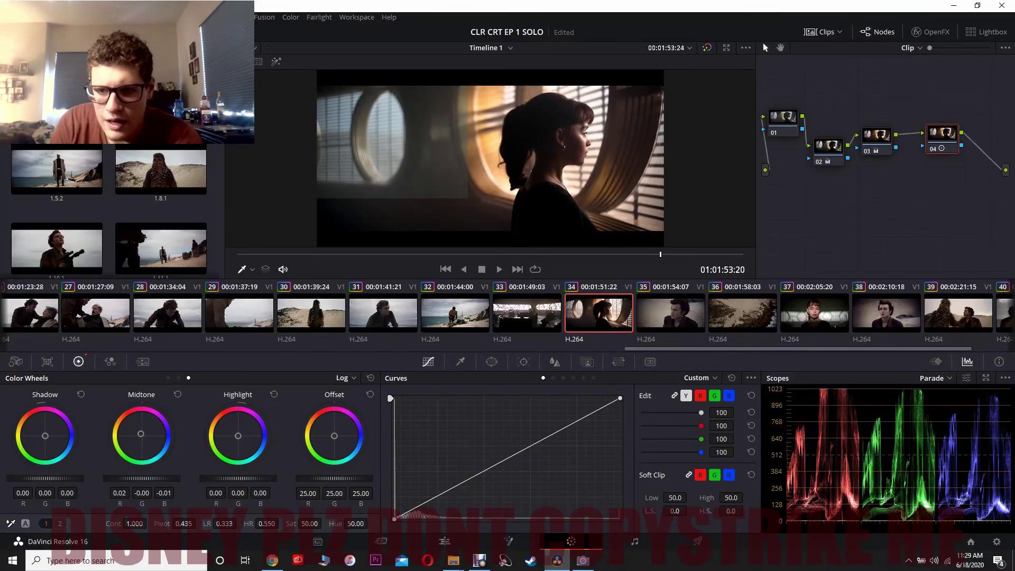
click(814, 313)
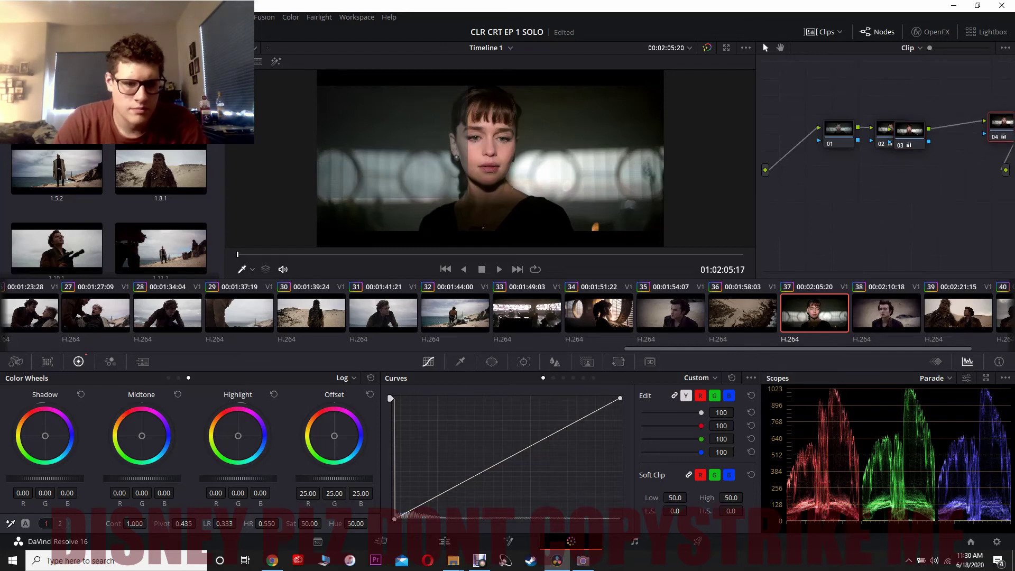
Step: Try a red midtone shift on clip 37, undo the changes, and go to the Edit page
drag(141, 436, 140, 434)
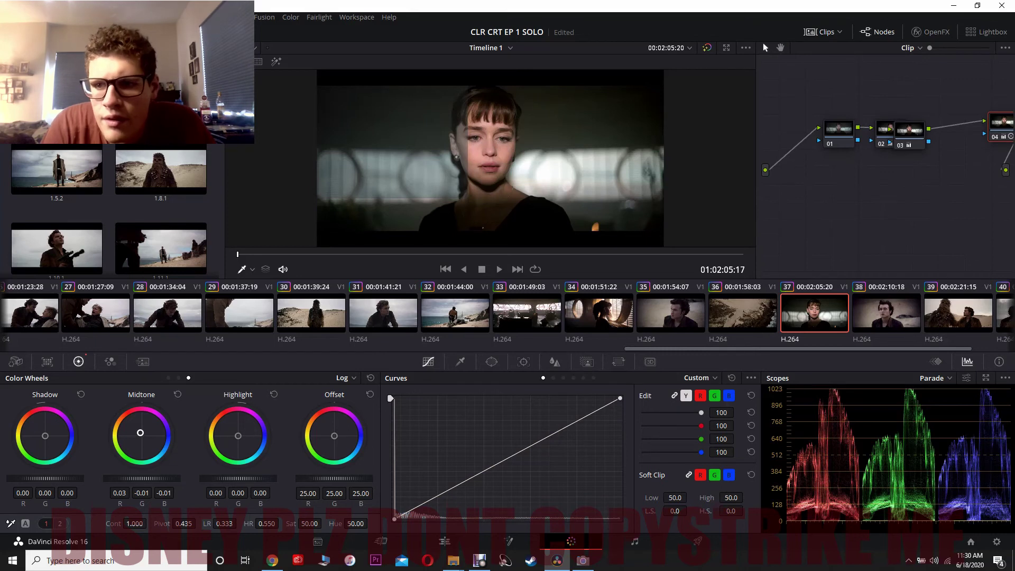
key(ctrl+z)
key(ctrl+z)
key(ctrl+z)
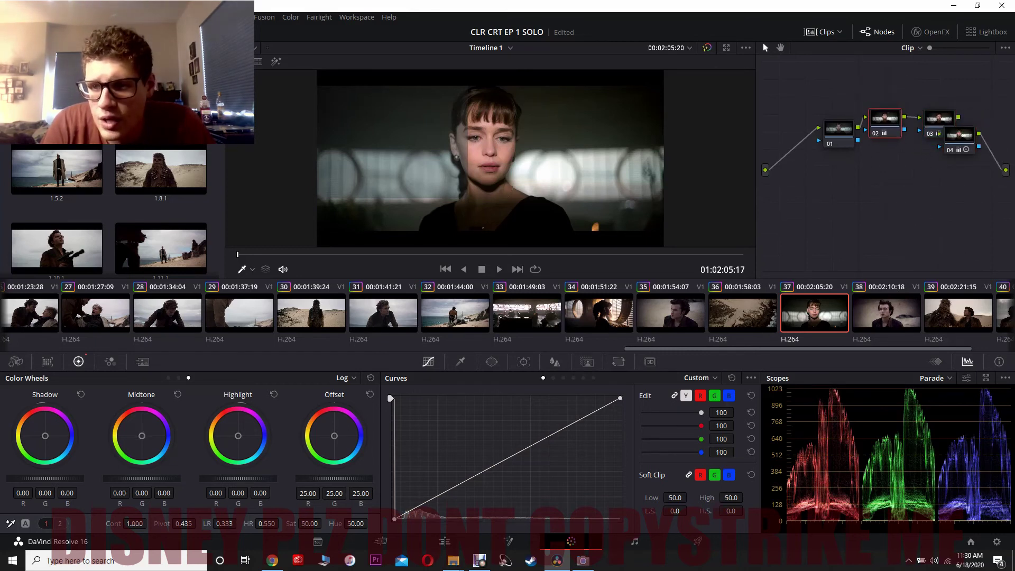
key(ctrl+z)
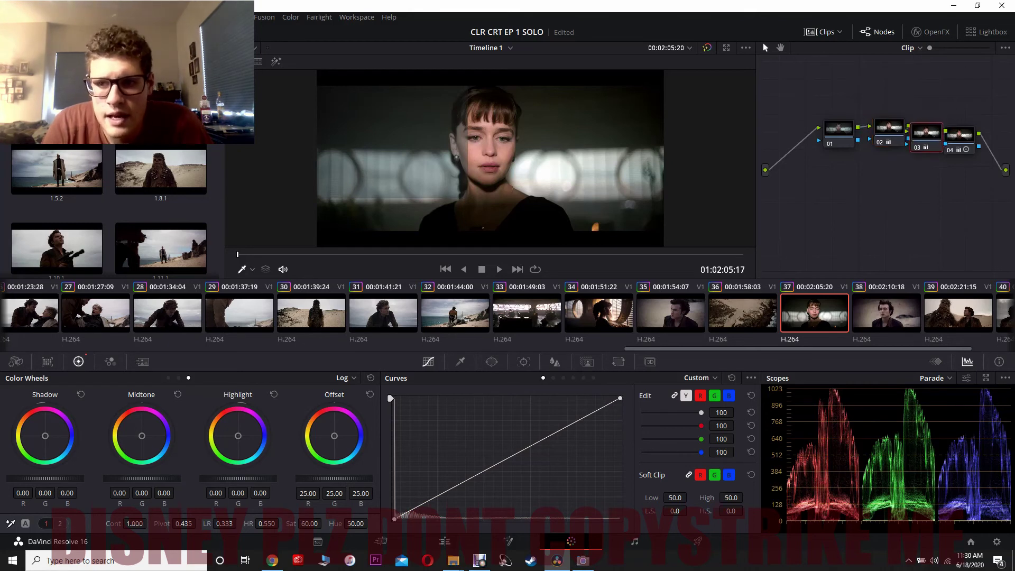
key(ctrl+z)
key(ctrl+z)
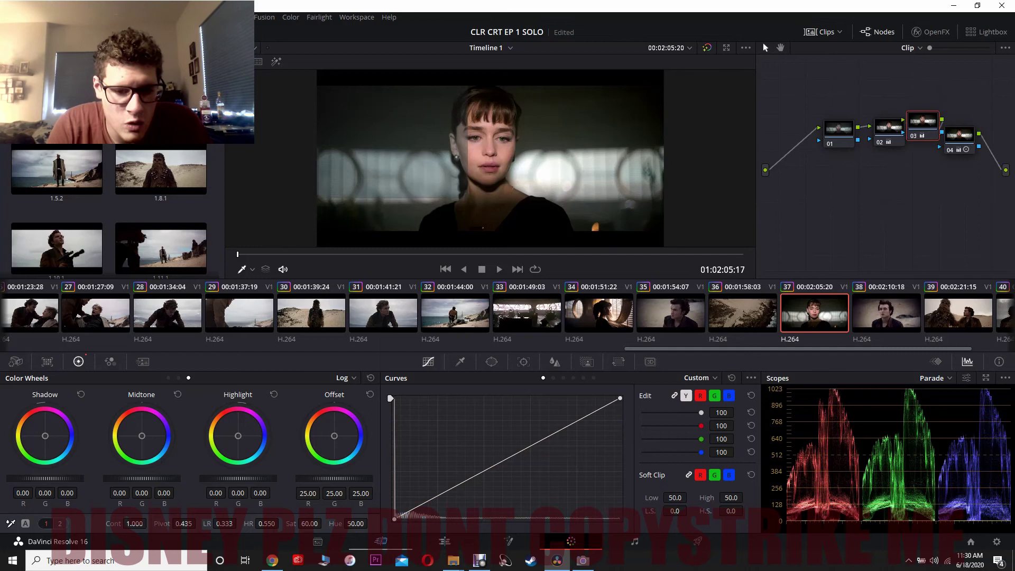
key(shift+4)
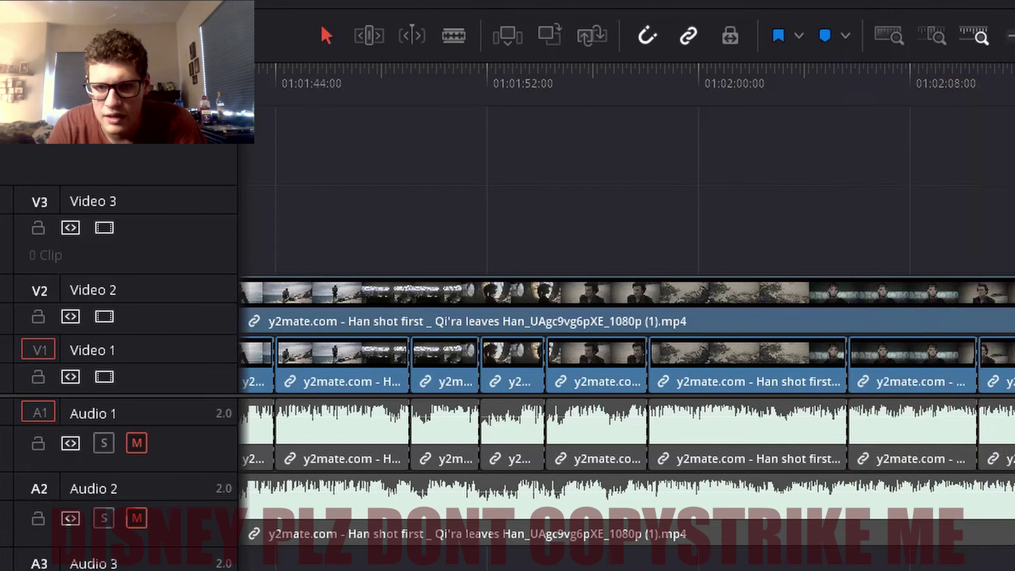
Step: Play and scrub the timeline to the close-up at 01:02:17:12, then return to Color
scroll(626, 370, right, 10)
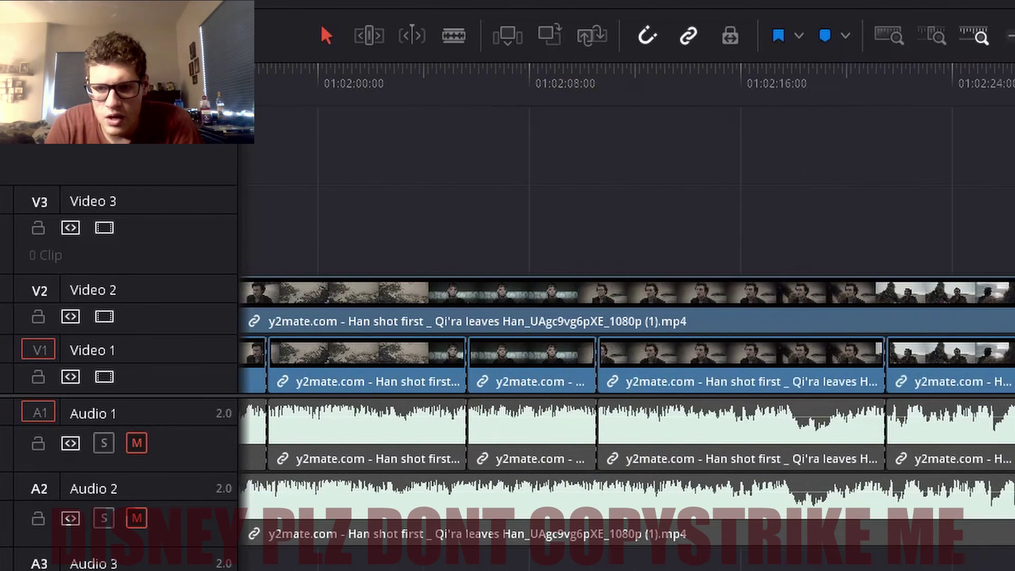
key(j)
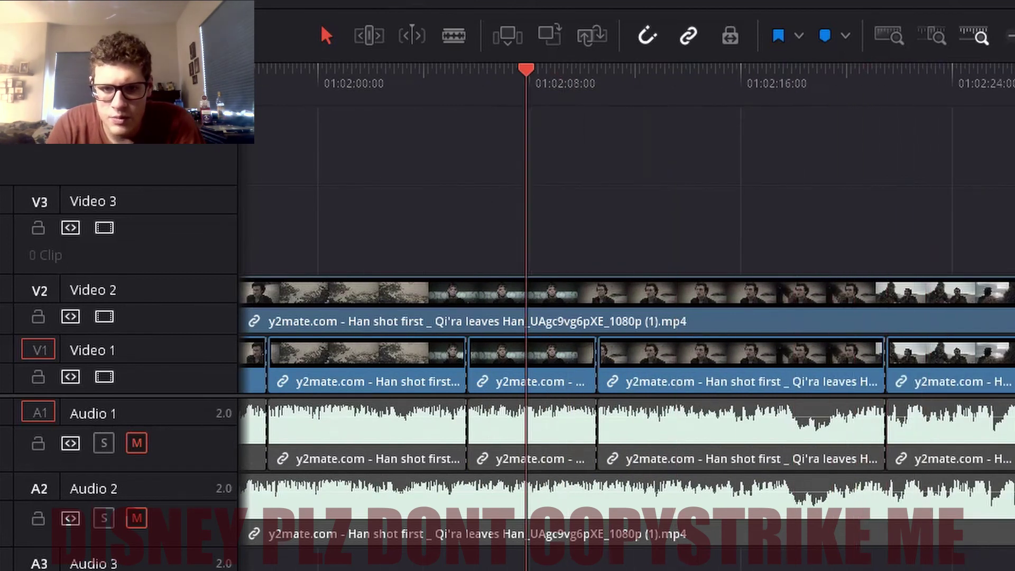
key(l)
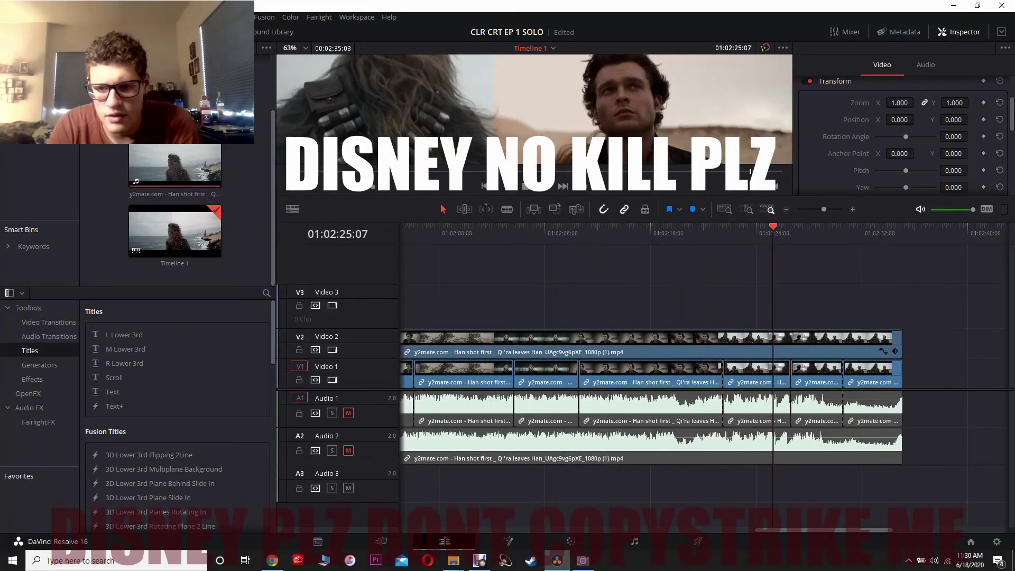
drag(743, 171, 725, 171)
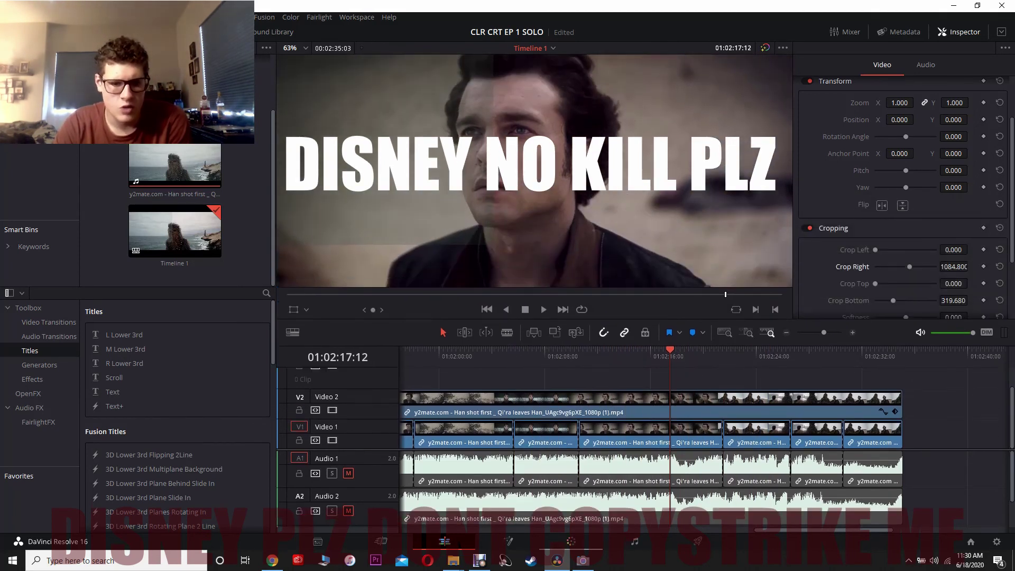
key(shift+6)
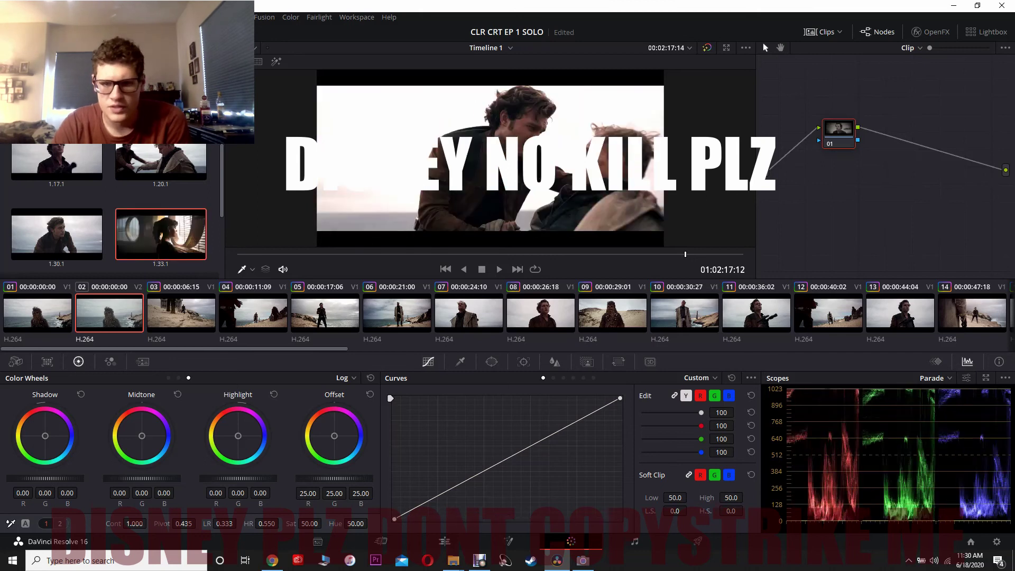
Step: Grab still 1.33.2 of clip 34's window-lit shot, then return to clip 37 and the Edit page
click(160, 233)
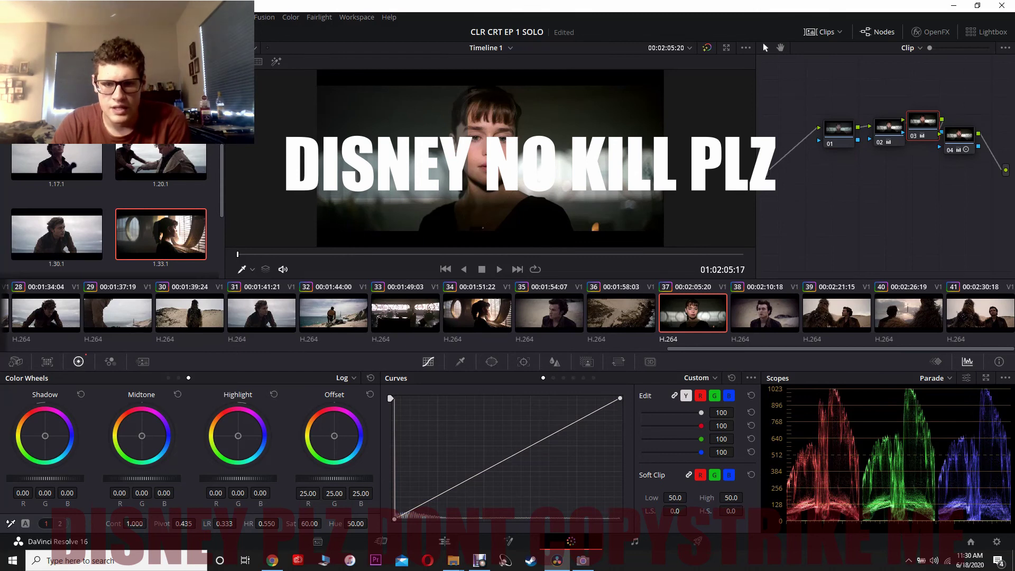
key(Up)
key(Up)
key(Up)
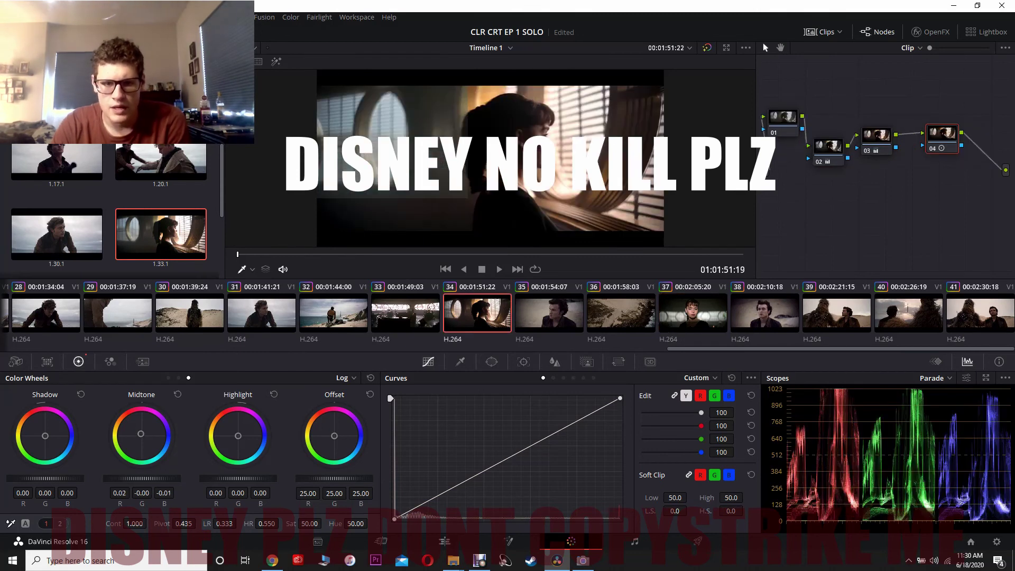
right_click(512, 153)
click(534, 227)
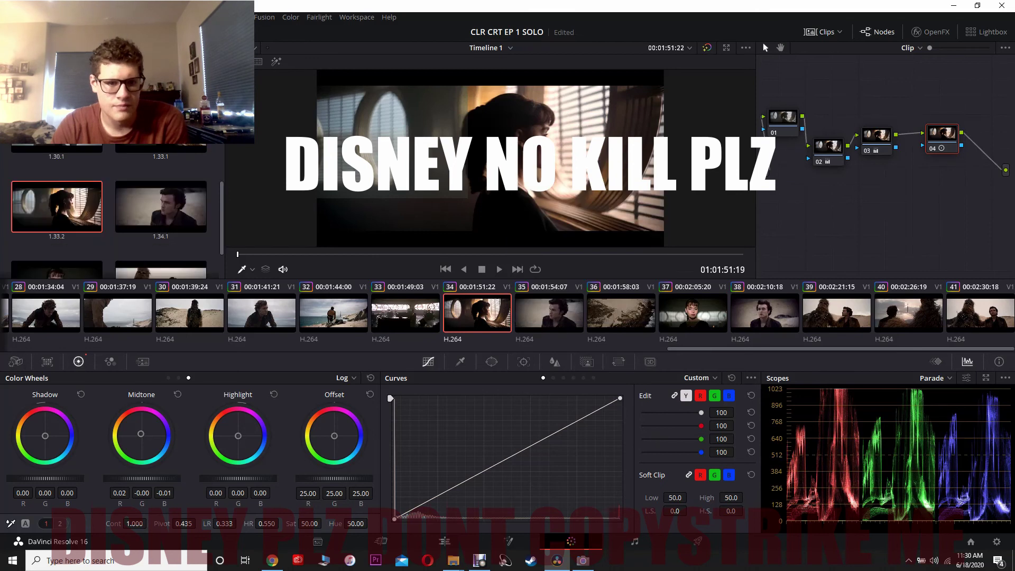
key(Down)
key(Down)
key(Down)
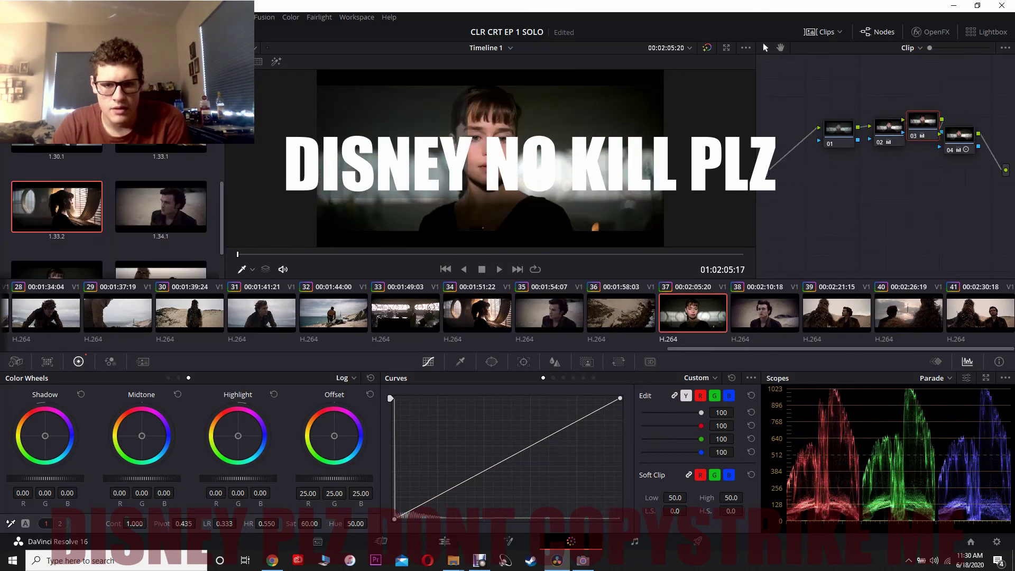
scroll(507, 313, up, 4)
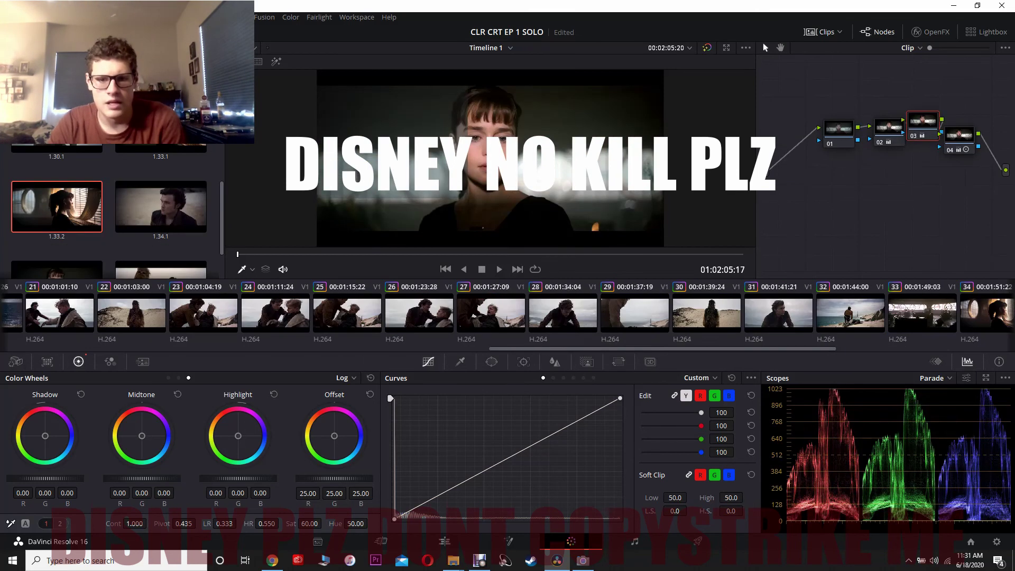
scroll(507, 313, up, 2)
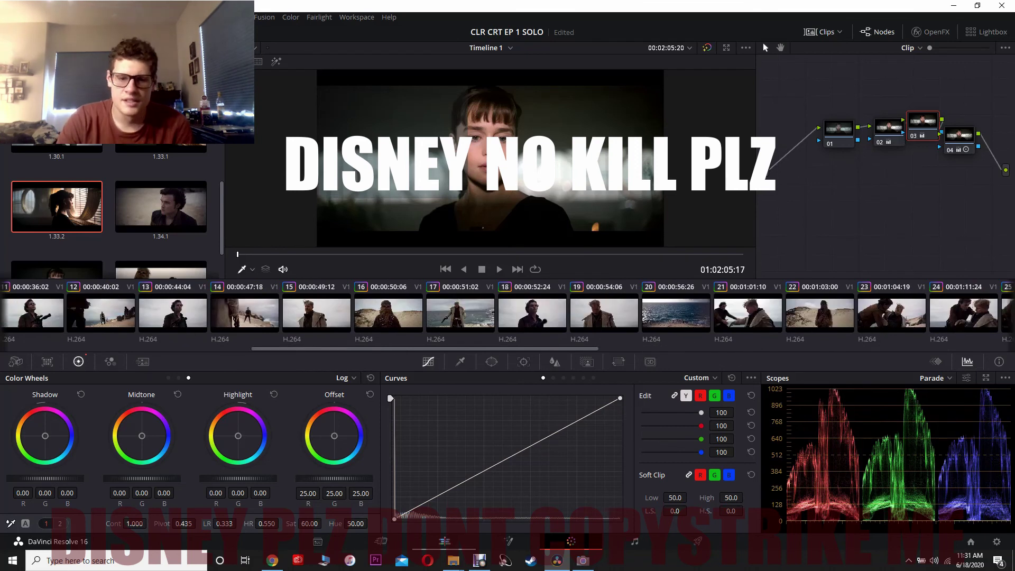
key(shift+4)
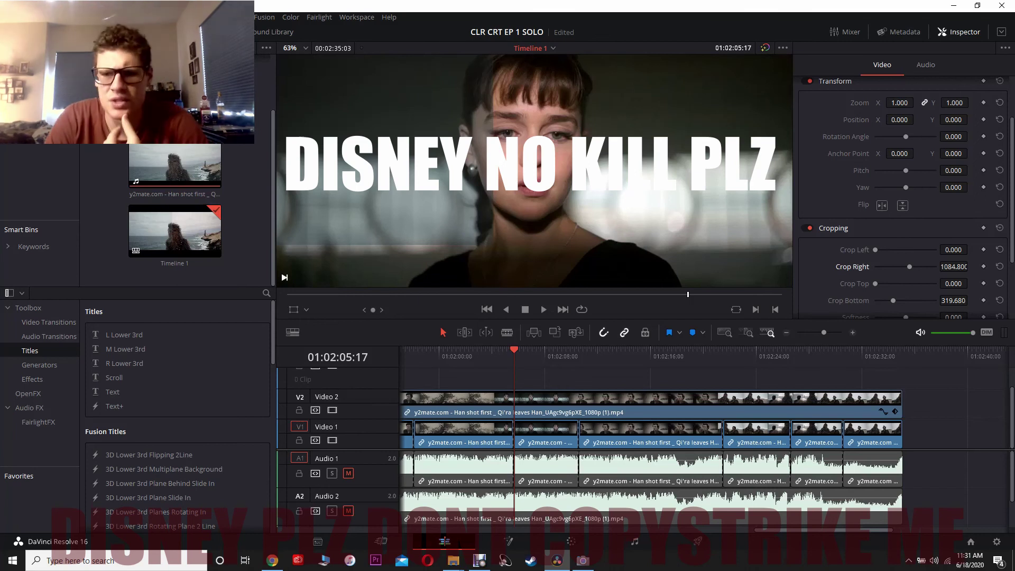
Step: Drag the top clip's Crop Right to 1002.240, moving the split-screen divide across the close-up's face
mouse_move(953, 266)
mouse_down()
mouse_move(932, 267)
mouse_move(950, 266)
mouse_up()
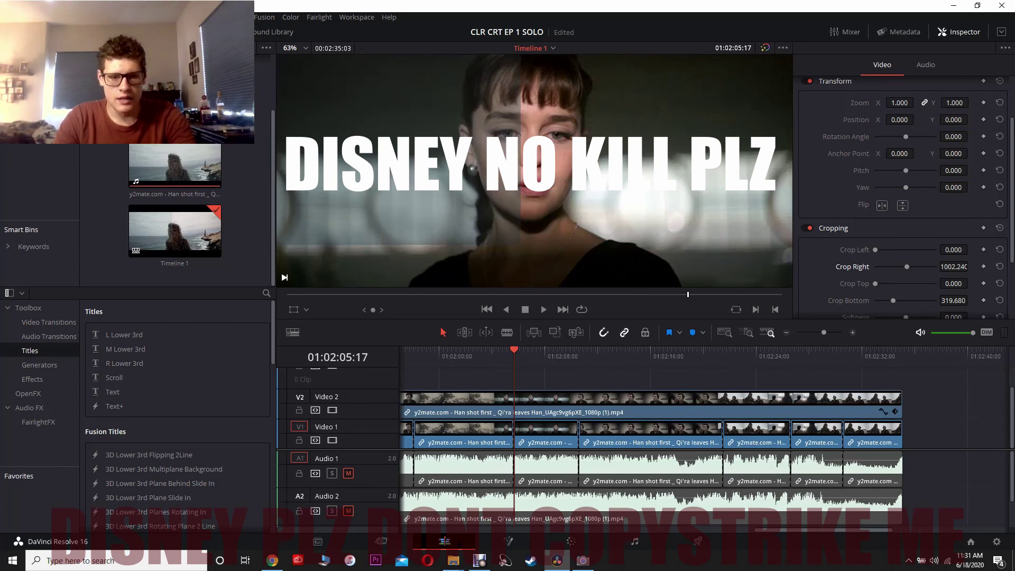
Step: Shuttle the split-screen timeline forward and back with J, K and L to review the grade
key(l)
key(l)
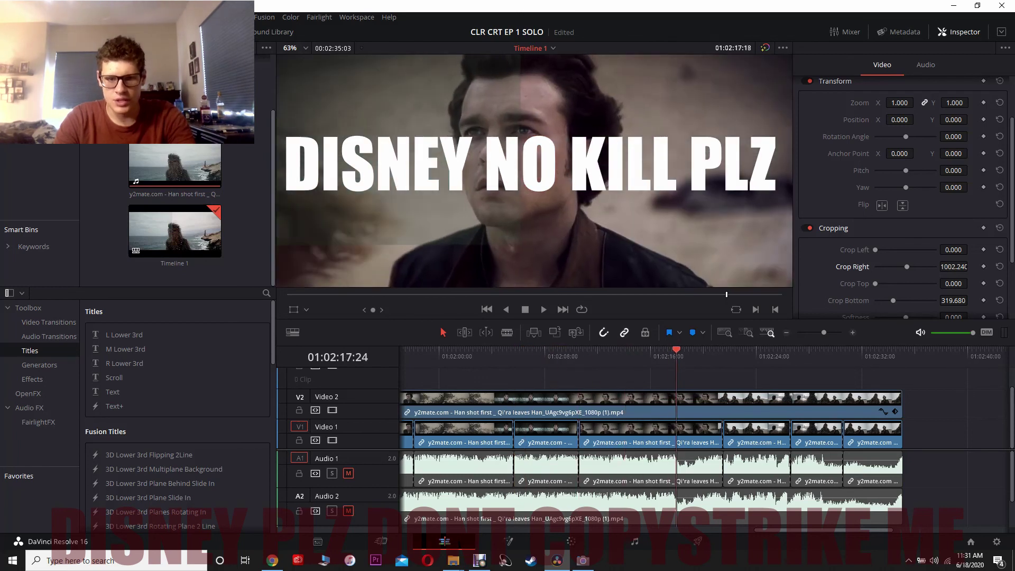
key(j)
key(j)
key(j)
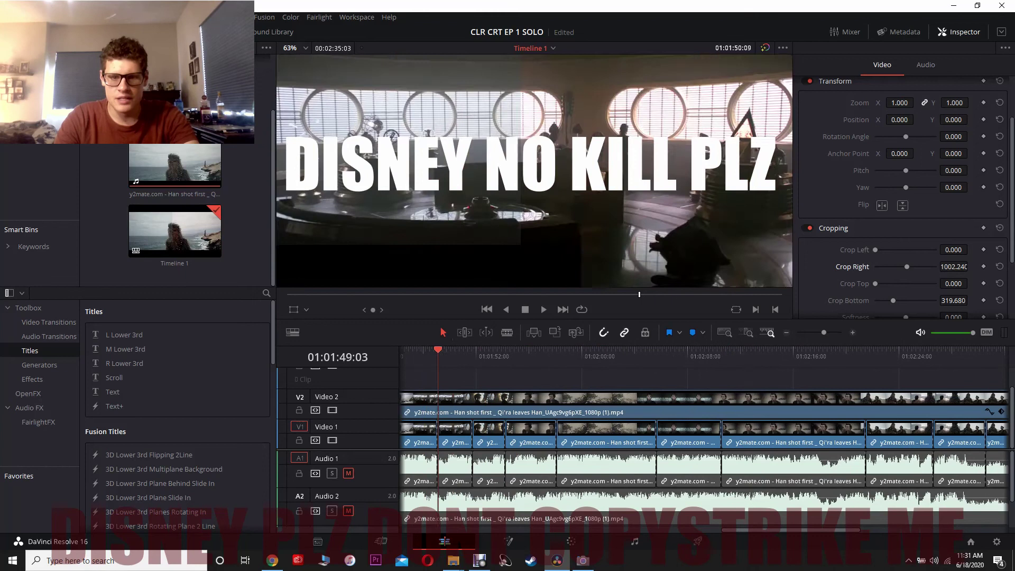
key(l)
key(l)
key(l)
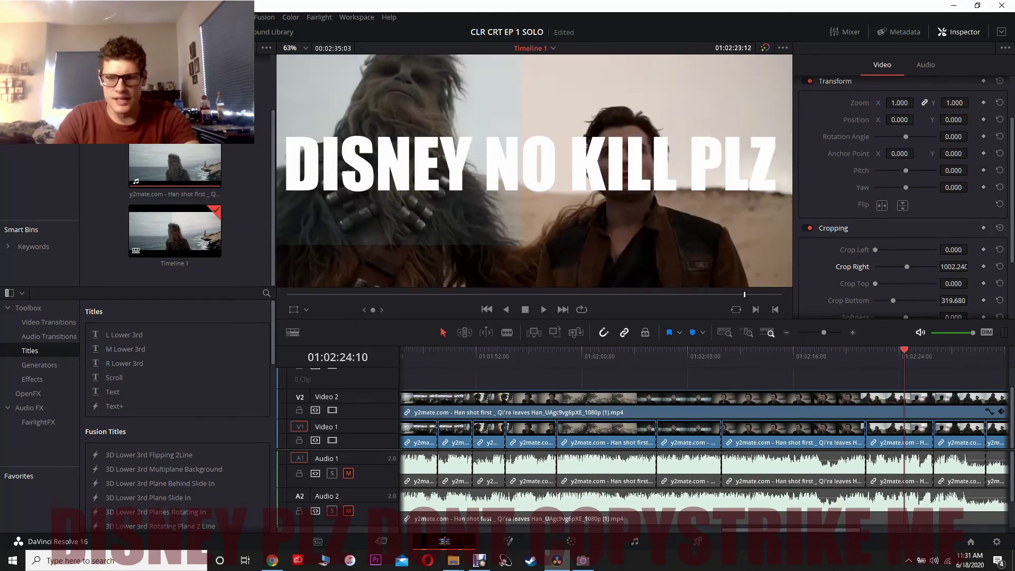
key(j)
key(j)
key(j)
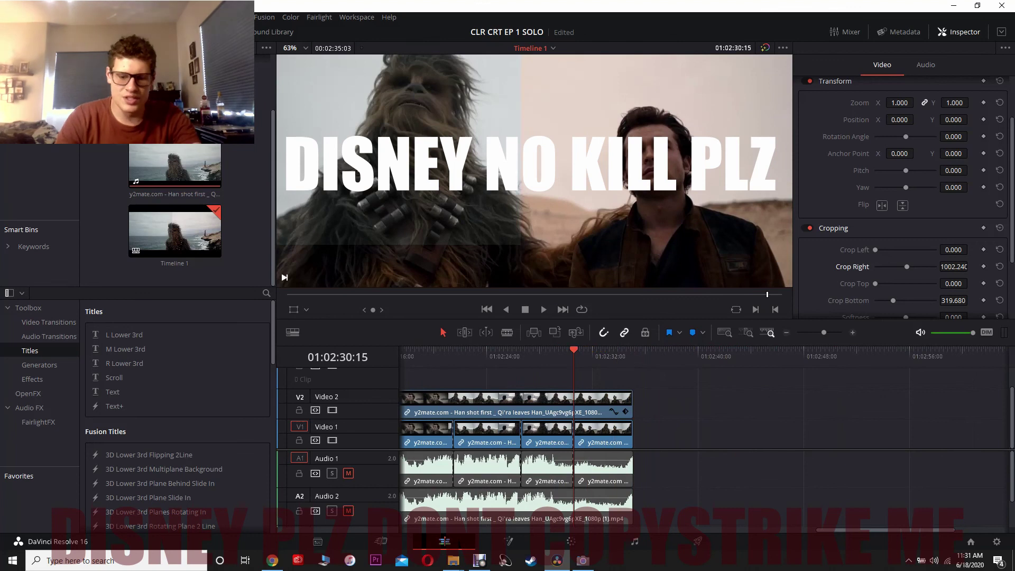
key(j)
key(j)
key(j)
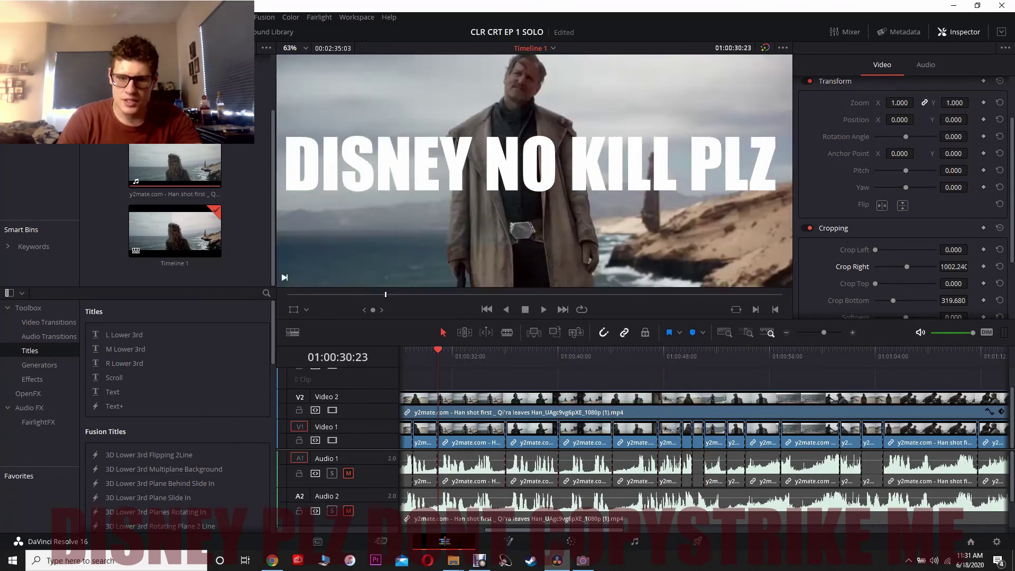
key(k)
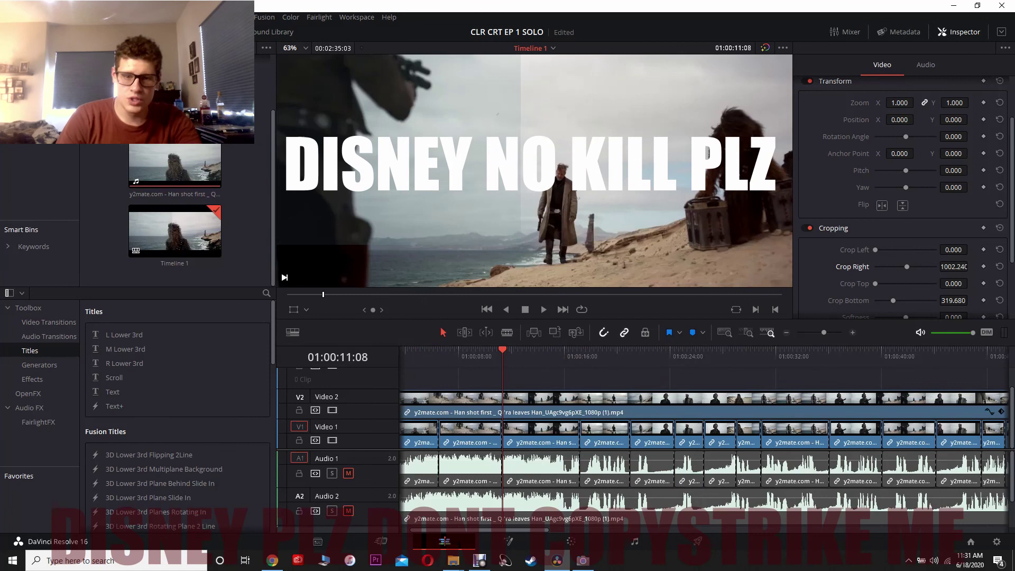
Step: Step between edit points to return the playhead to 01:00:00:00
key(Up)
key(Up)
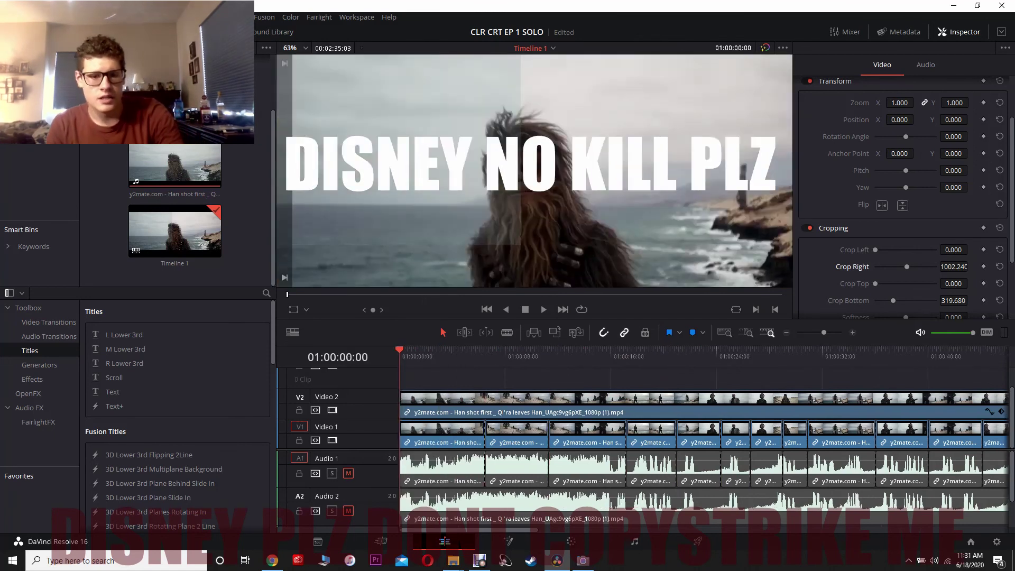
key(Down)
key(Down)
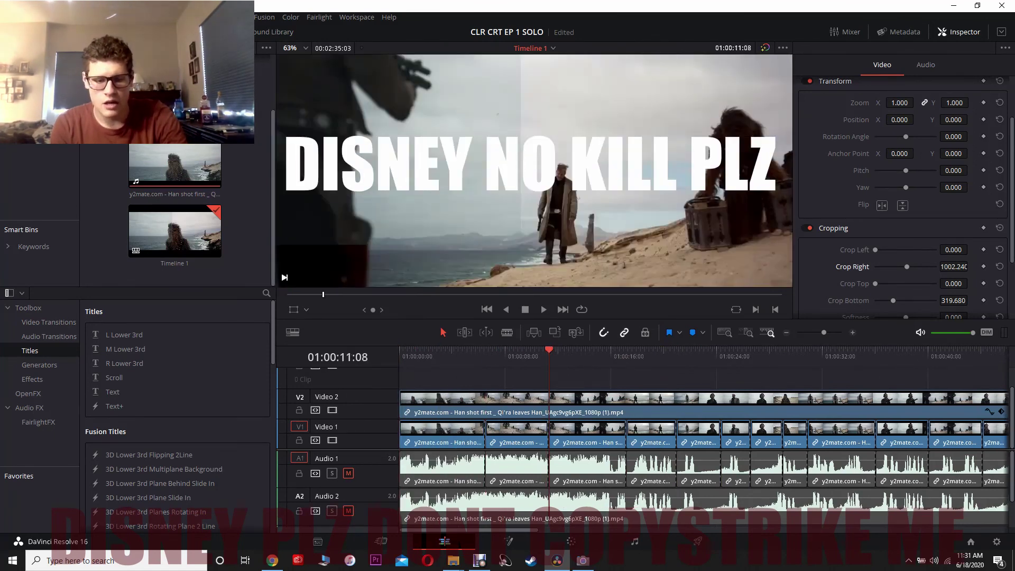
key(Up)
key(Up)
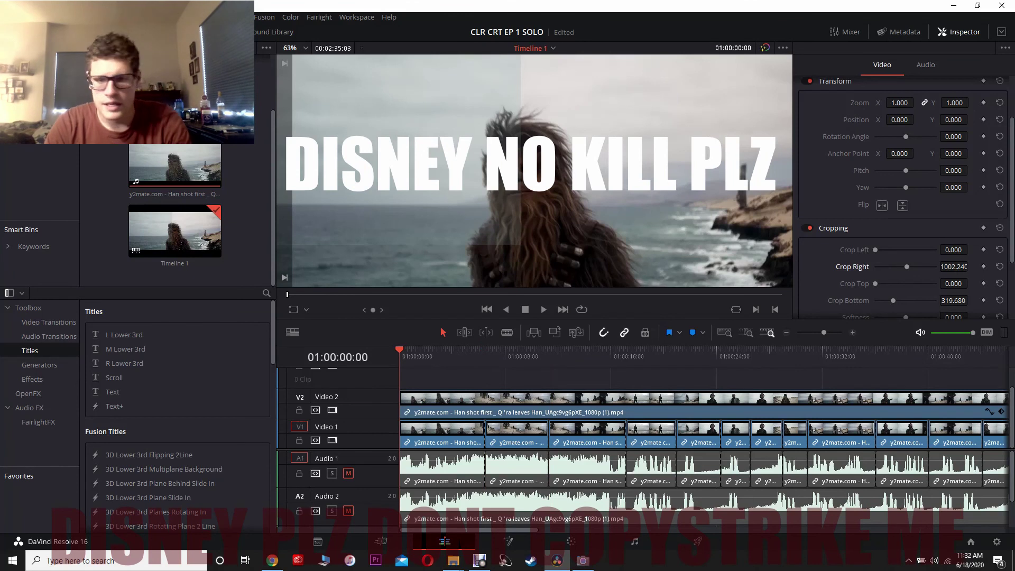